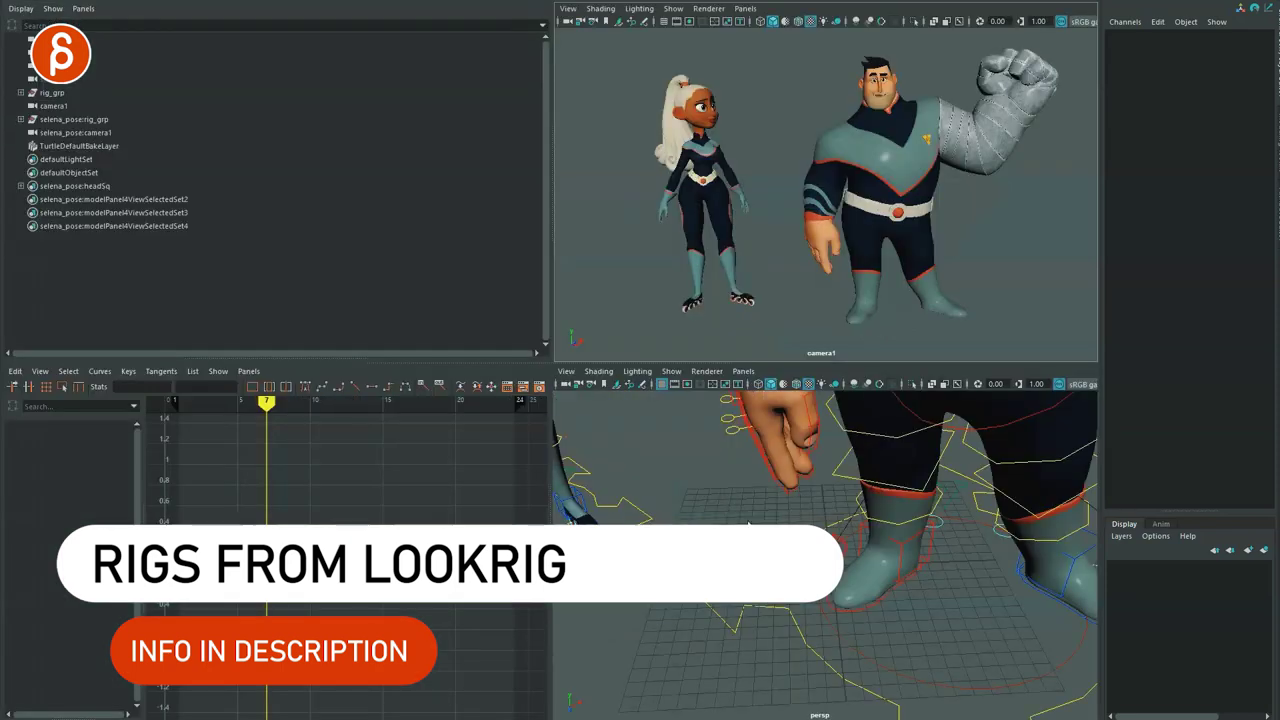
Show the camera1 view full size and turn both characters into silhouettes with the use-all-lights display.
{"action": "key", "text": "space"}
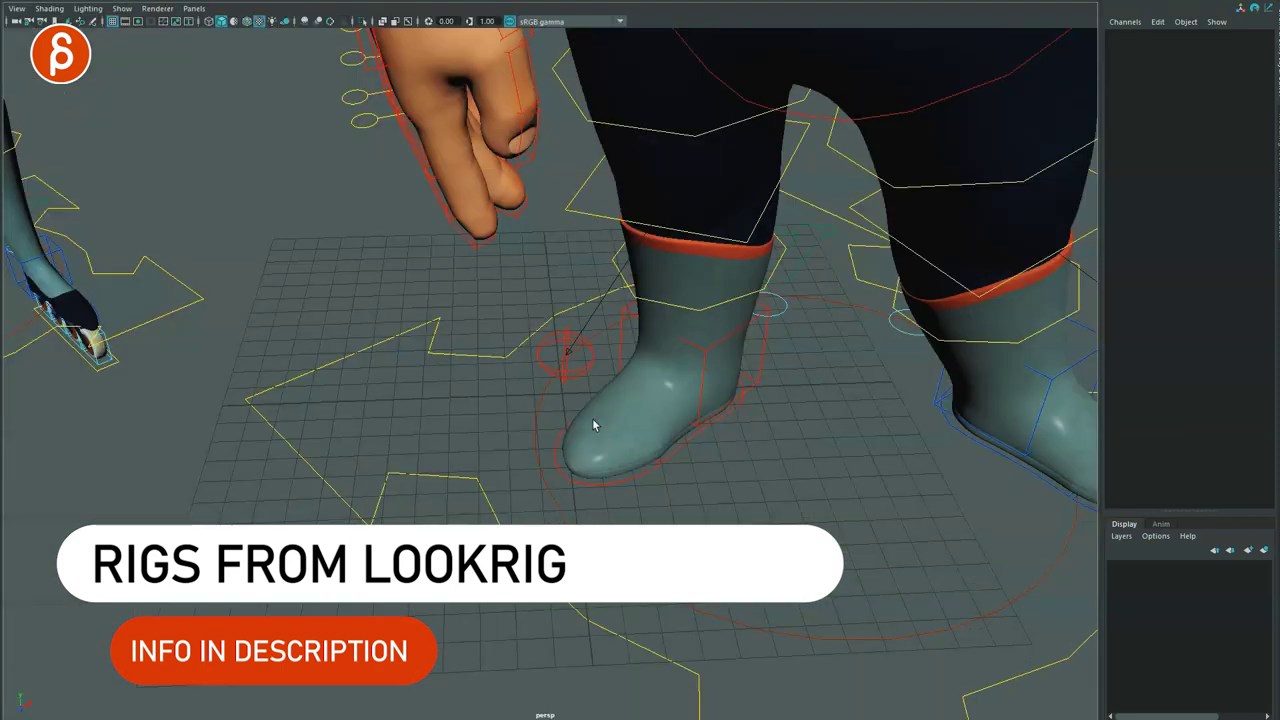
{"action": "right_click_drag", "start_coordinate": [594, 423], "coordinate": [300, 237], "text": "alt"}
{"action": "middle_click_drag", "start_coordinate": [300, 237], "coordinate": [437, 417], "text": "alt"}
{"action": "left_click_drag", "start_coordinate": [437, 417], "coordinate": [512, 416], "text": "alt"}
{"action": "key", "text": "space"}
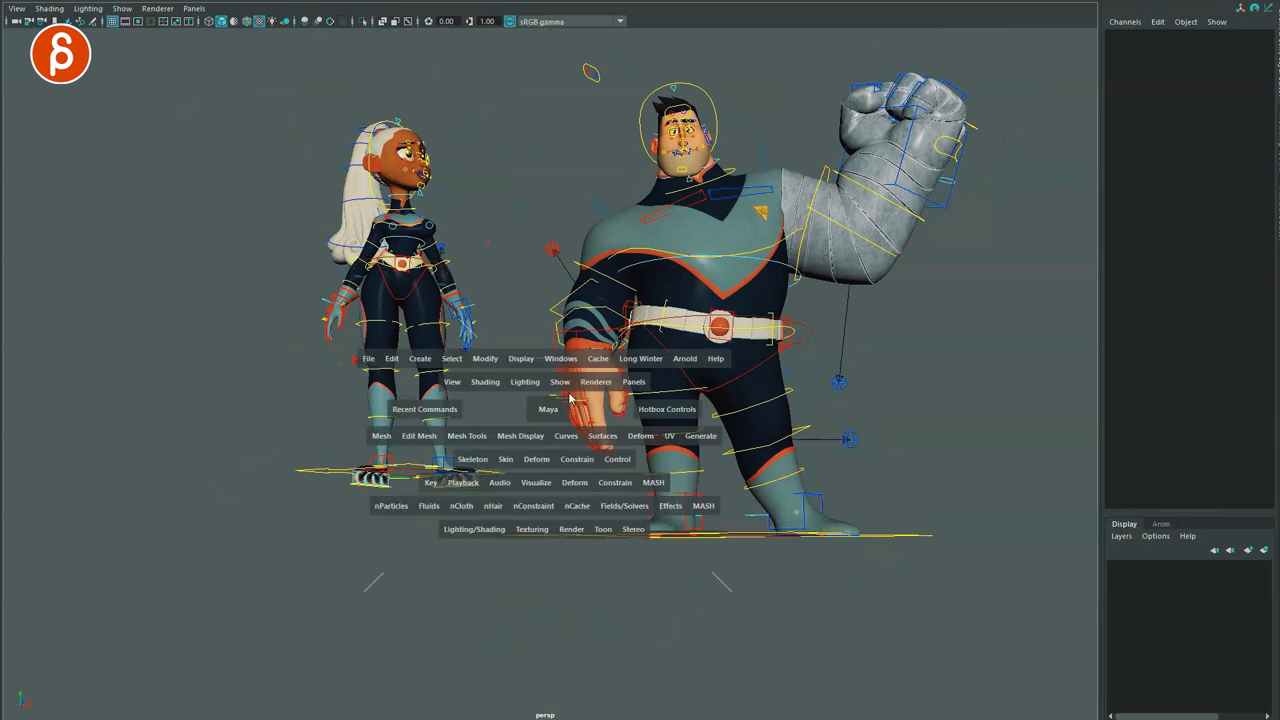
{"action": "key", "text": "space"}
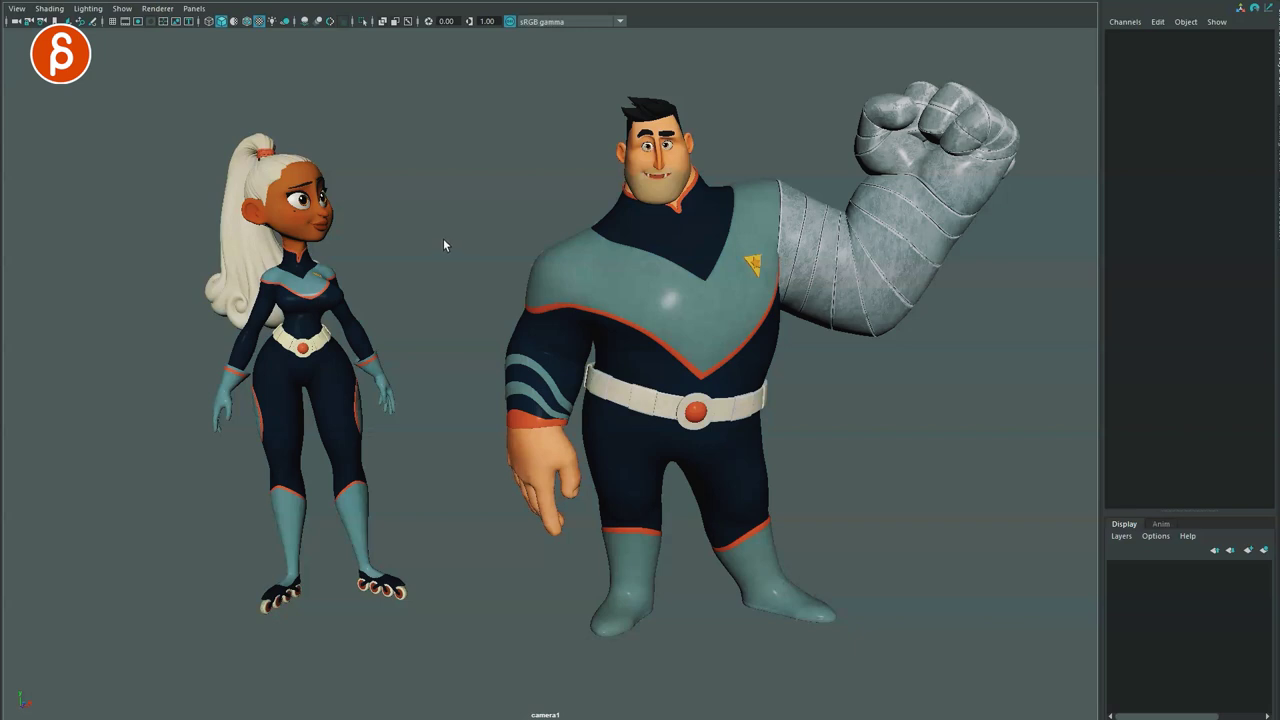
{"action": "key", "text": "7"}
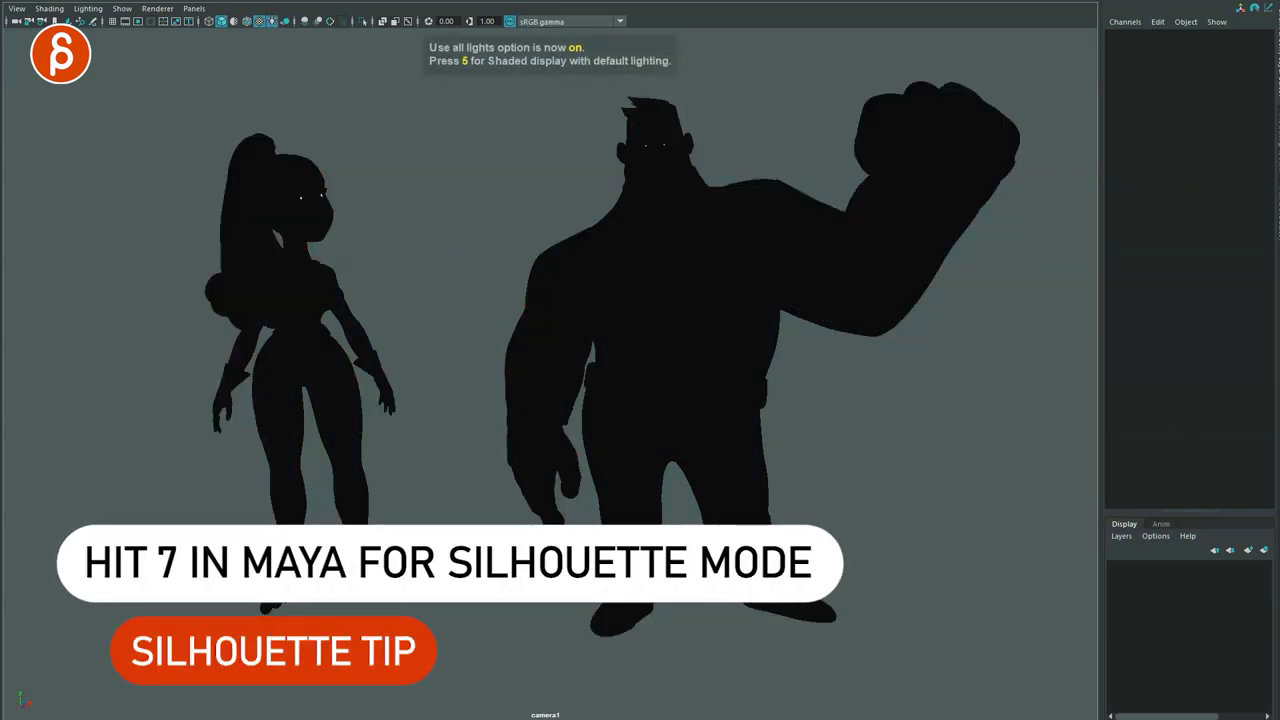
Create a directional light and enlarge it uniformly to a scale of about 57.7.
{"action": "left_click", "coordinate": [34, 0]}
{"action": "mouse_move", "coordinate": [110, 1]}
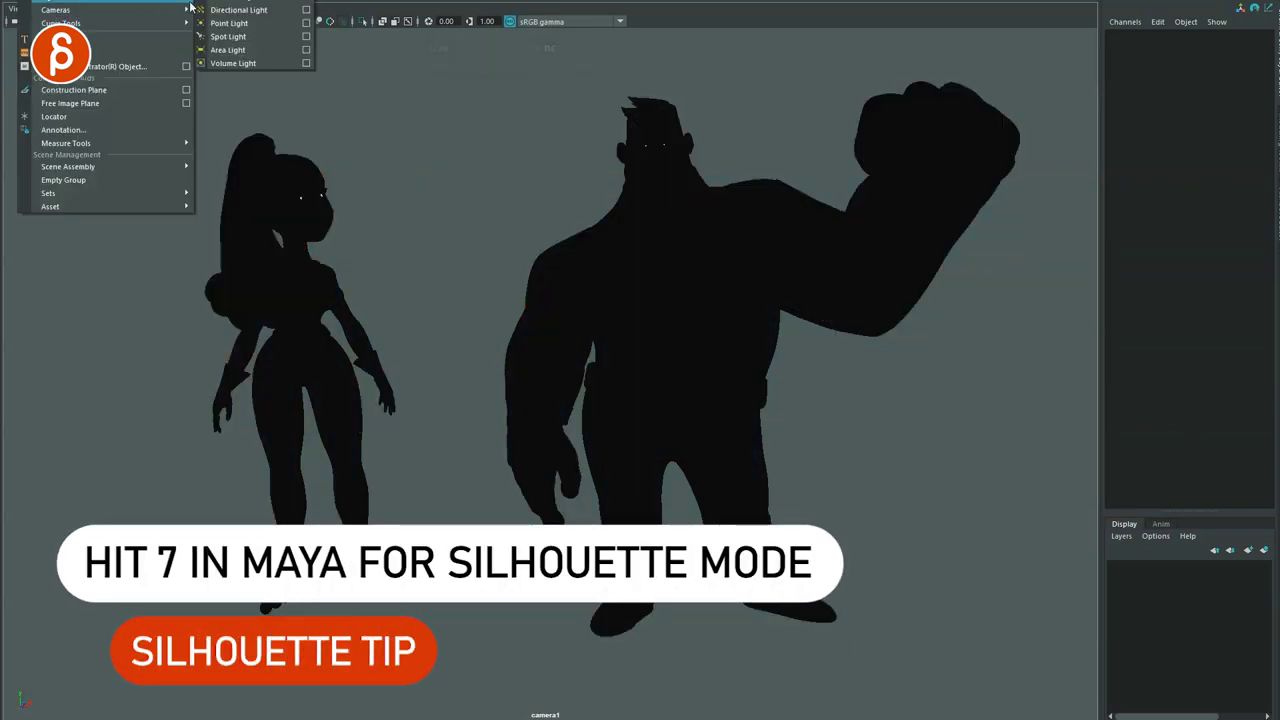
{"action": "left_click", "coordinate": [225, 10]}
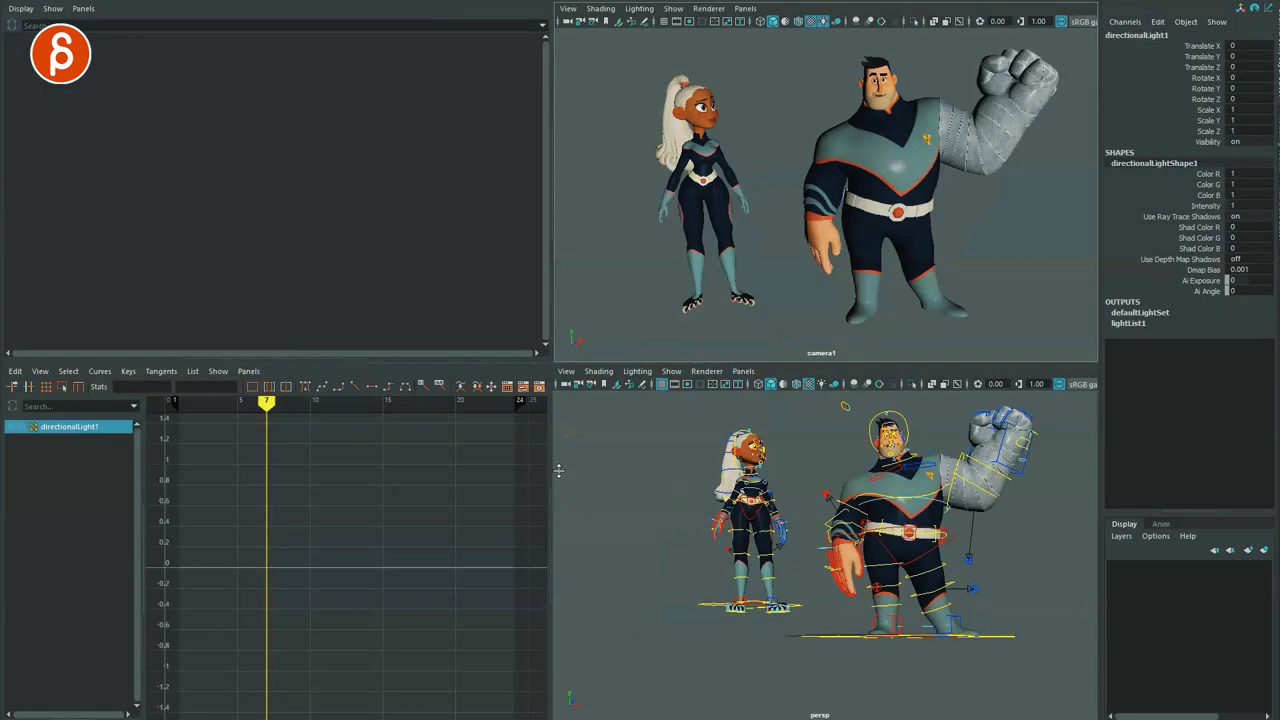
{"action": "key", "text": "e"}
{"action": "key", "text": "r"}
{"action": "left_click_drag", "start_coordinate": [865, 640], "coordinate": [1203, 714]}
Reposition the directional light beside the characters, then delete it and return to the full-size camera1 view.
{"action": "right_click_drag", "start_coordinate": [1010, 680], "coordinate": [783, 635], "text": "alt"}
{"action": "key", "text": "w"}
{"action": "mouse_move", "coordinate": [854, 591]}
{"action": "left_mouse_down"}
{"action": "mouse_move", "coordinate": [976, 592]}
{"action": "mouse_move", "coordinate": [983, 537]}
{"action": "mouse_move", "coordinate": [929, 521]}
{"action": "mouse_move", "coordinate": [914, 525]}
{"action": "mouse_move", "coordinate": [908, 586]}
{"action": "mouse_move", "coordinate": [894, 591]}
{"action": "mouse_move", "coordinate": [1001, 525]}
{"action": "mouse_move", "coordinate": [986, 529]}
{"action": "mouse_move", "coordinate": [970, 595]}
{"action": "mouse_move", "coordinate": [989, 621]}
{"action": "mouse_move", "coordinate": [971, 566]}
{"action": "left_mouse_up"}
{"action": "key", "text": "e"}
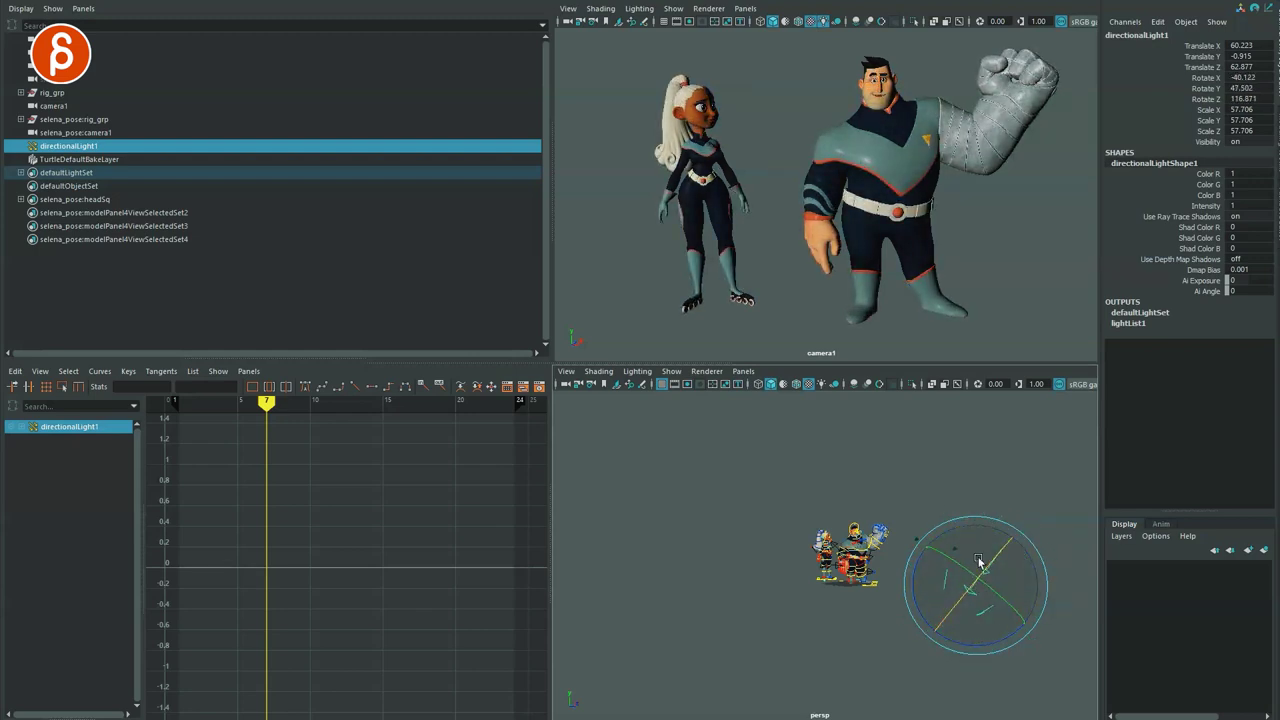
{"action": "key", "text": "Delete"}
{"action": "key", "text": "space"}
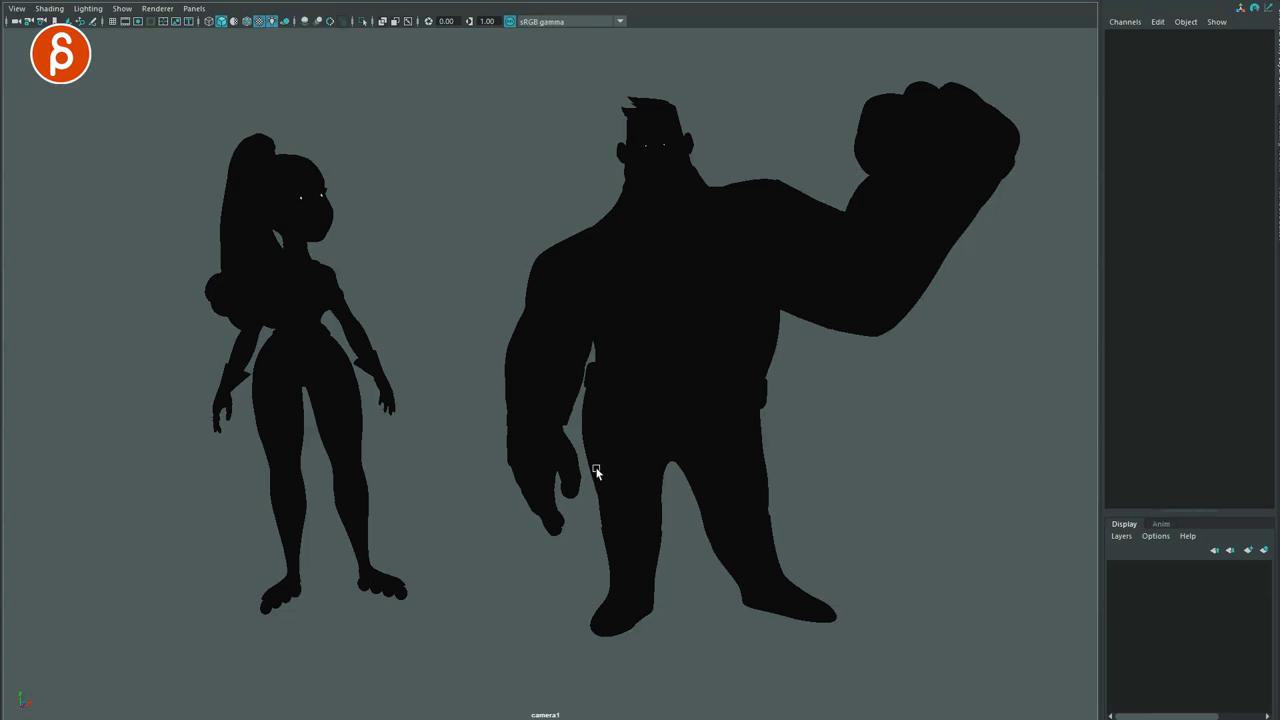
Lower the big character's right hand IK control slightly and rotate it to about 15, 0, 89 degrees, with the rig controls hidden.
{"action": "key", "text": "alt+1"}
{"action": "left_click", "coordinate": [495, 398]}
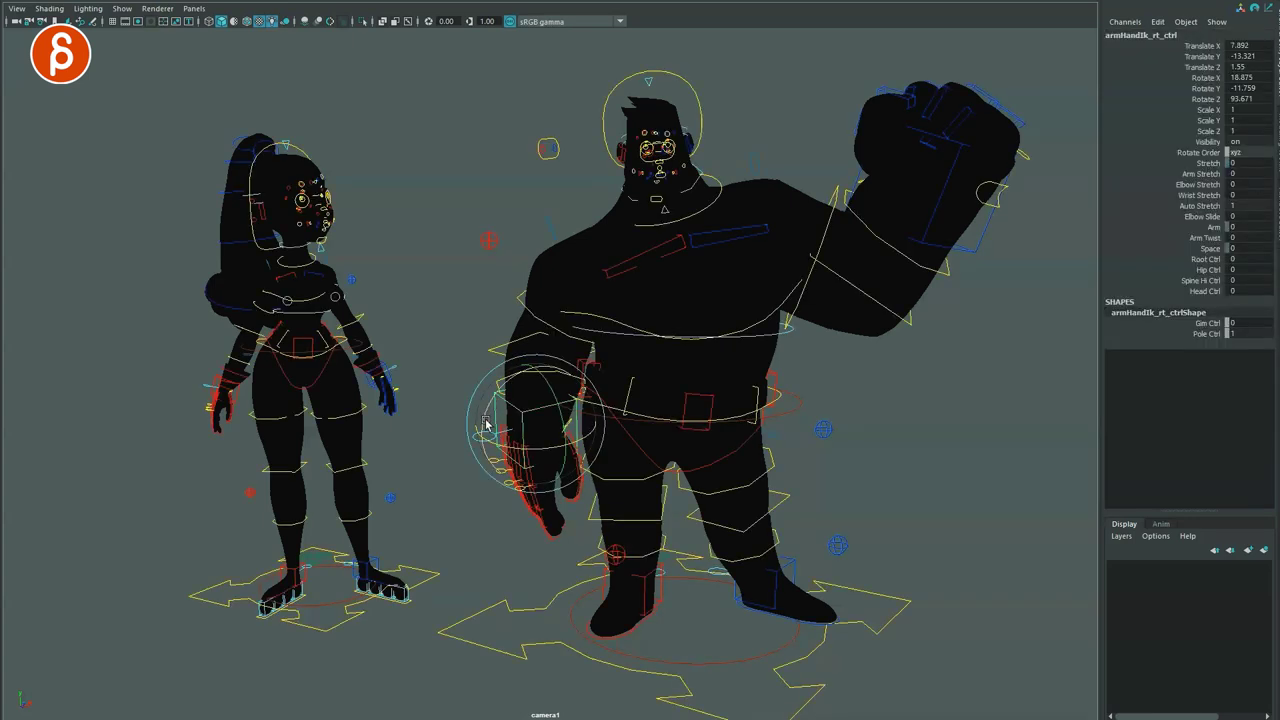
{"action": "key", "text": "alt+1"}
{"action": "key", "text": "w"}
{"action": "mouse_move", "coordinate": [534, 424]}
{"action": "left_mouse_down"}
{"action": "mouse_move", "coordinate": [496, 427]}
{"action": "mouse_move", "coordinate": [509, 414]}
{"action": "mouse_move", "coordinate": [579, 424]}
{"action": "mouse_move", "coordinate": [535, 427]}
{"action": "left_mouse_up"}
{"action": "key", "text": "e"}
{"action": "key", "text": "w"}
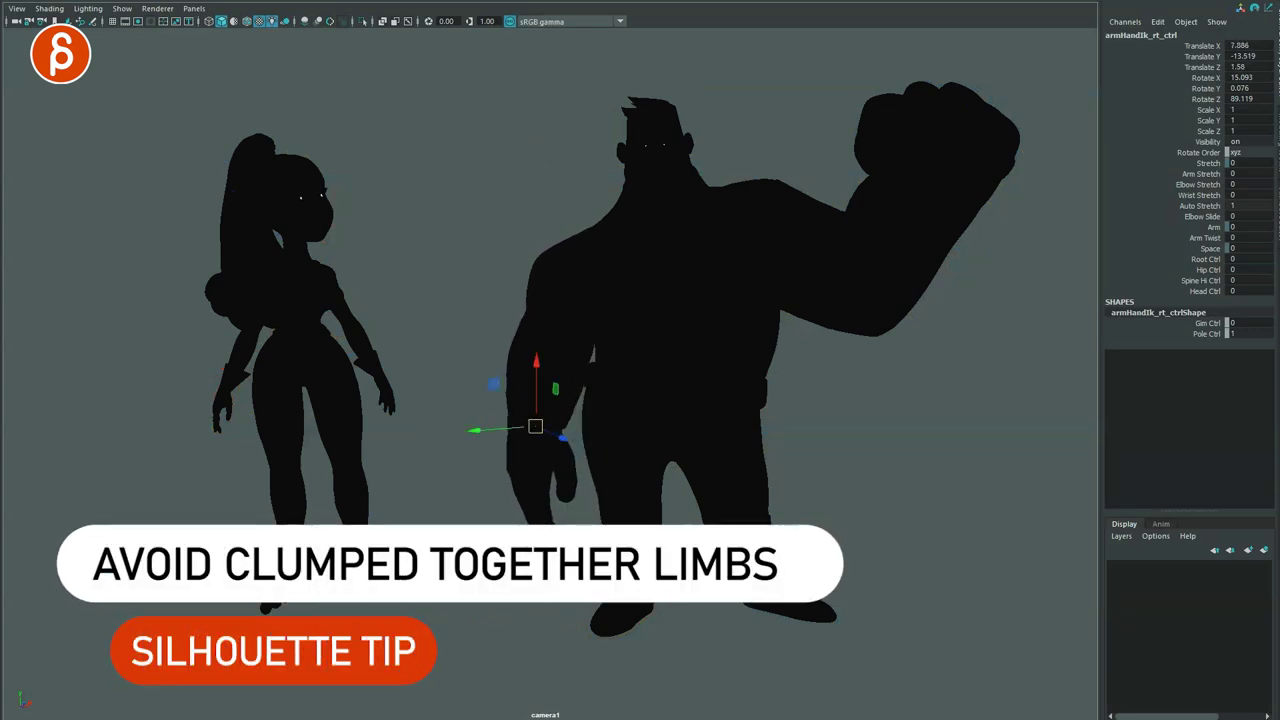
Turn the big character's allMover control about Y to about 68 degrees, then back to about 0 degrees.
{"action": "left_click_drag", "start_coordinate": [655, 636], "coordinate": [735, 640]}
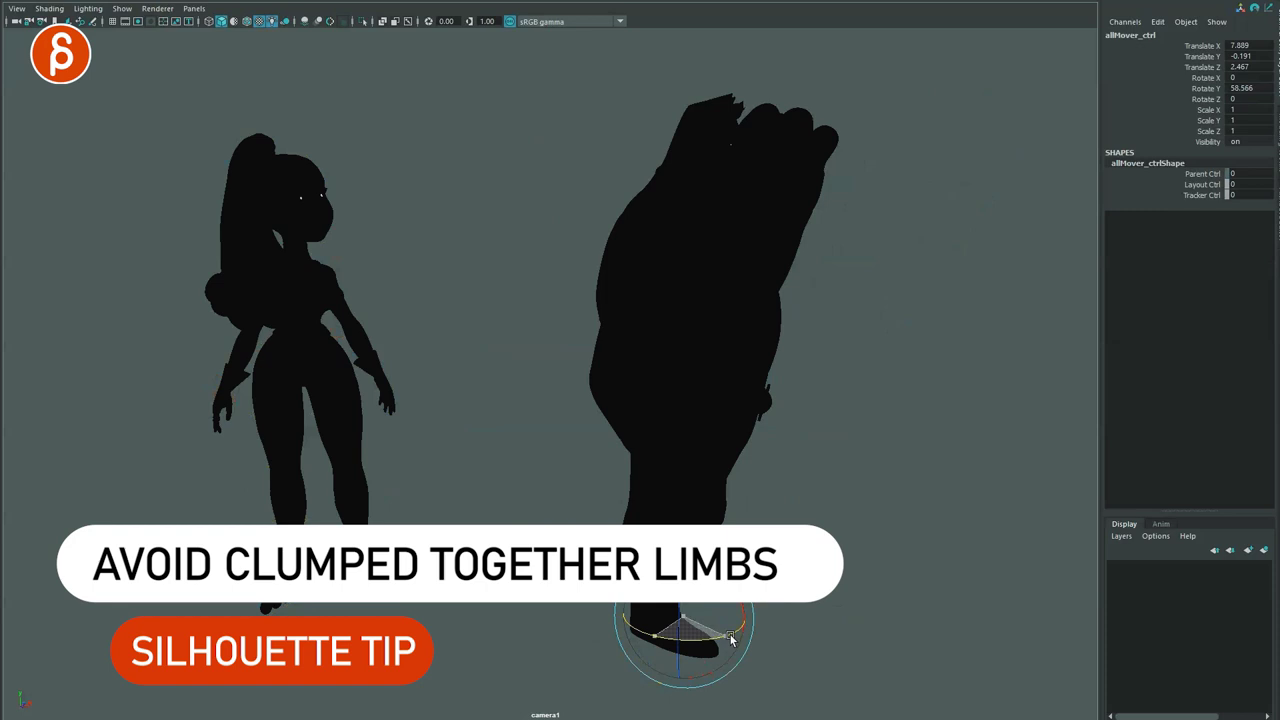
{"action": "key", "text": "q"}
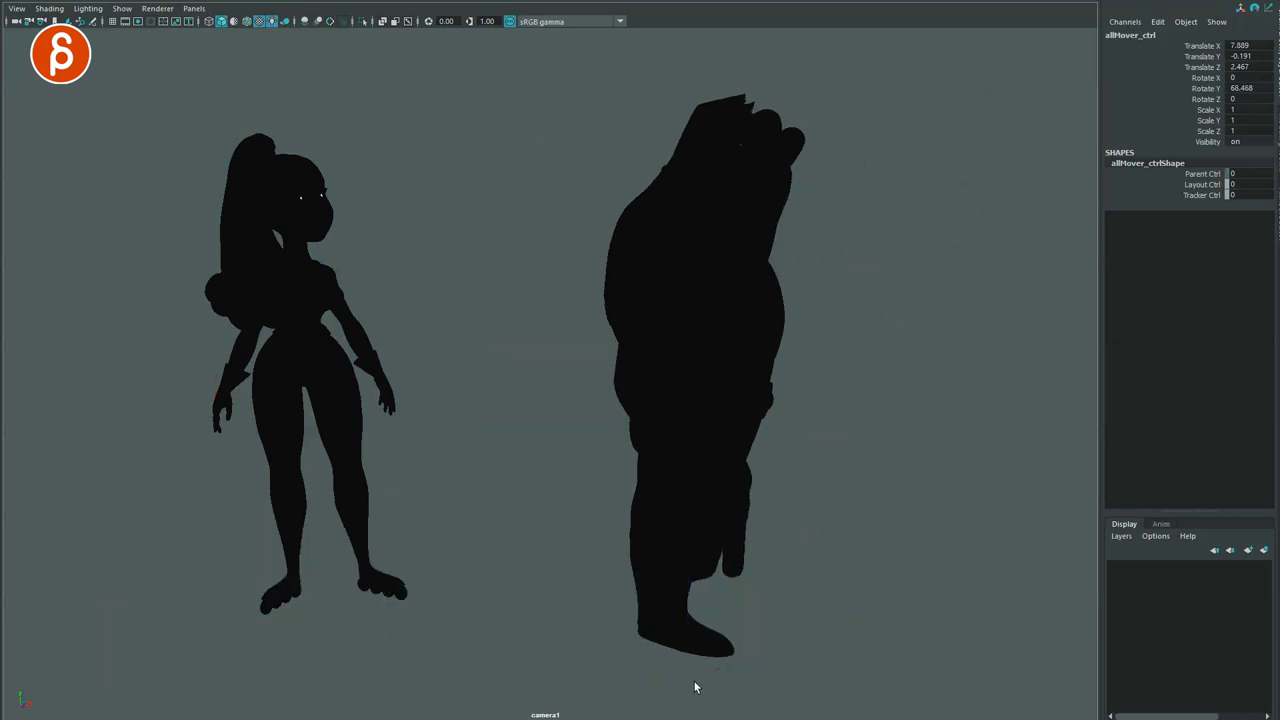
{"action": "key", "text": "e"}
{"action": "left_click_drag", "start_coordinate": [741, 640], "coordinate": [803, 653]}
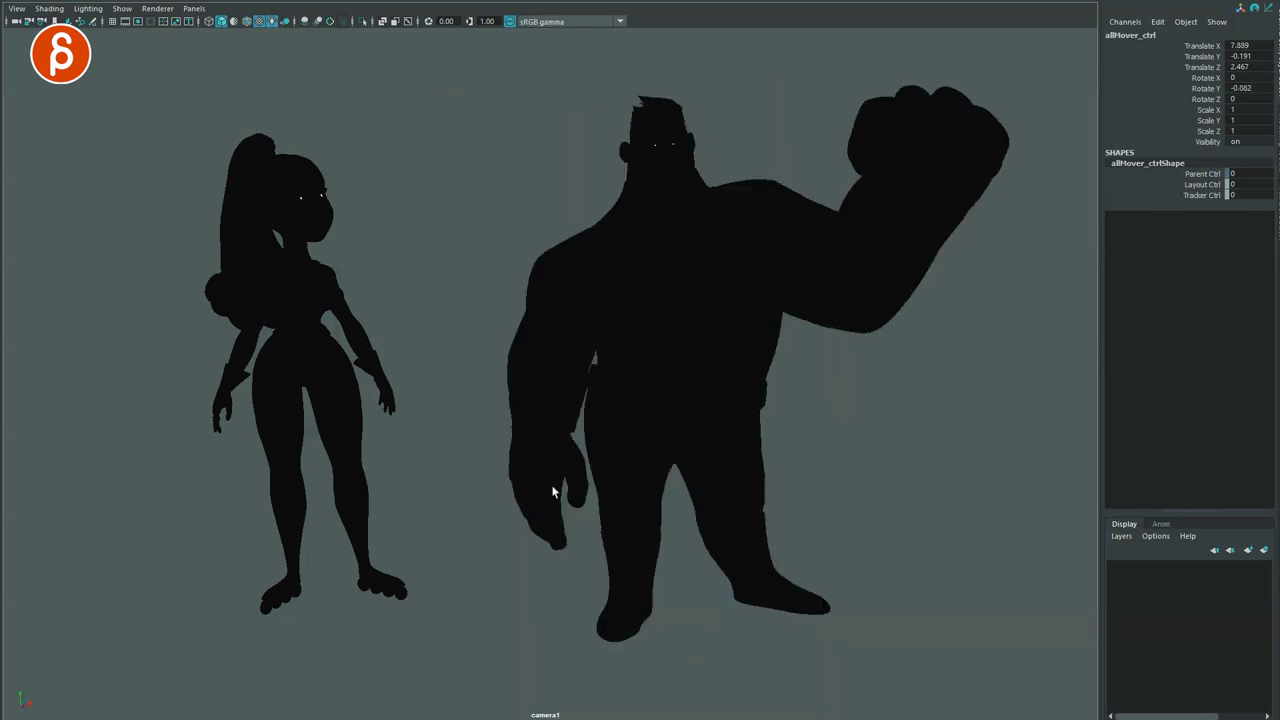
Rotate the big character's right hand IK control about X to about -0.6 degrees.
{"action": "key", "text": "alt+1"}
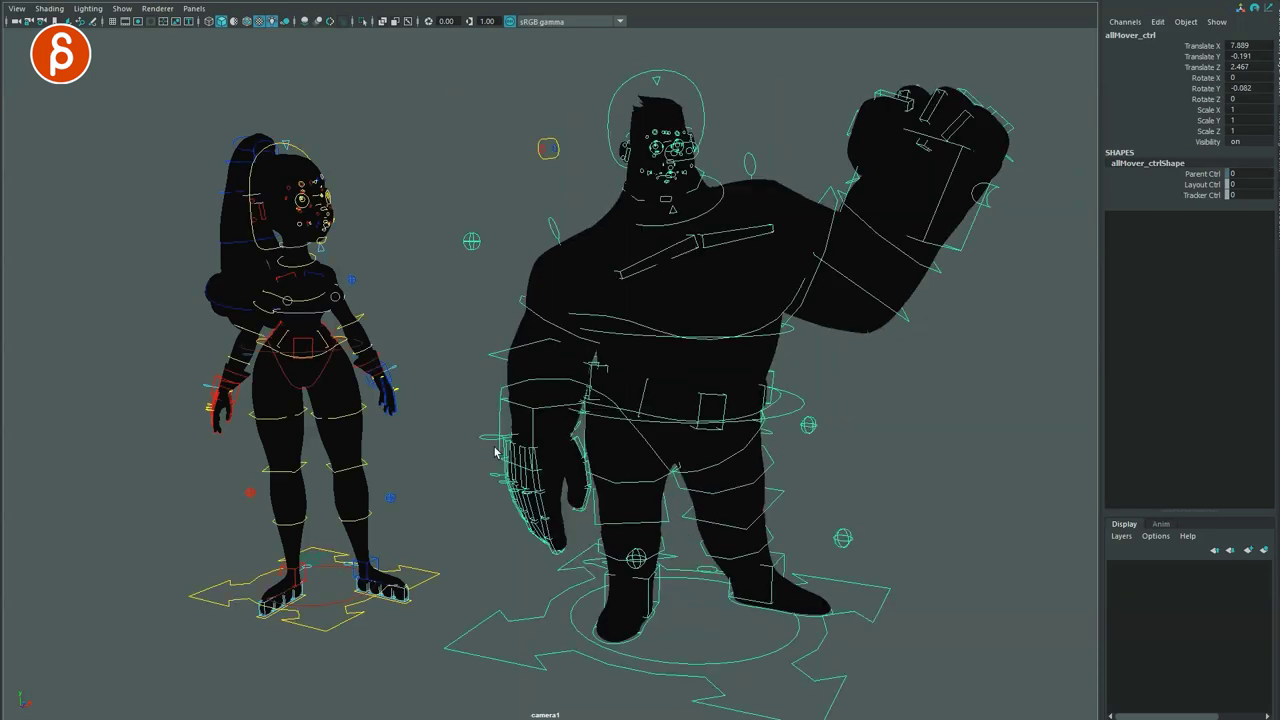
{"action": "left_click", "coordinate": [515, 453]}
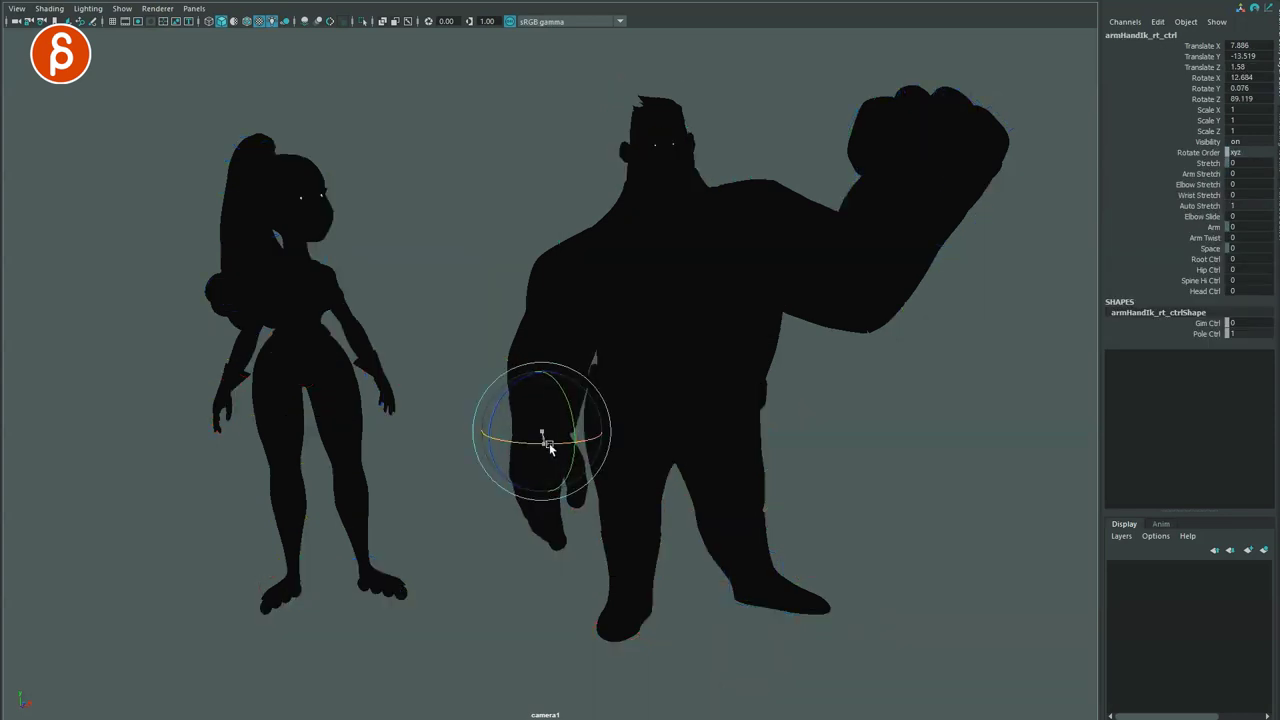
{"action": "left_click_drag", "start_coordinate": [566, 460], "coordinate": [537, 437]}
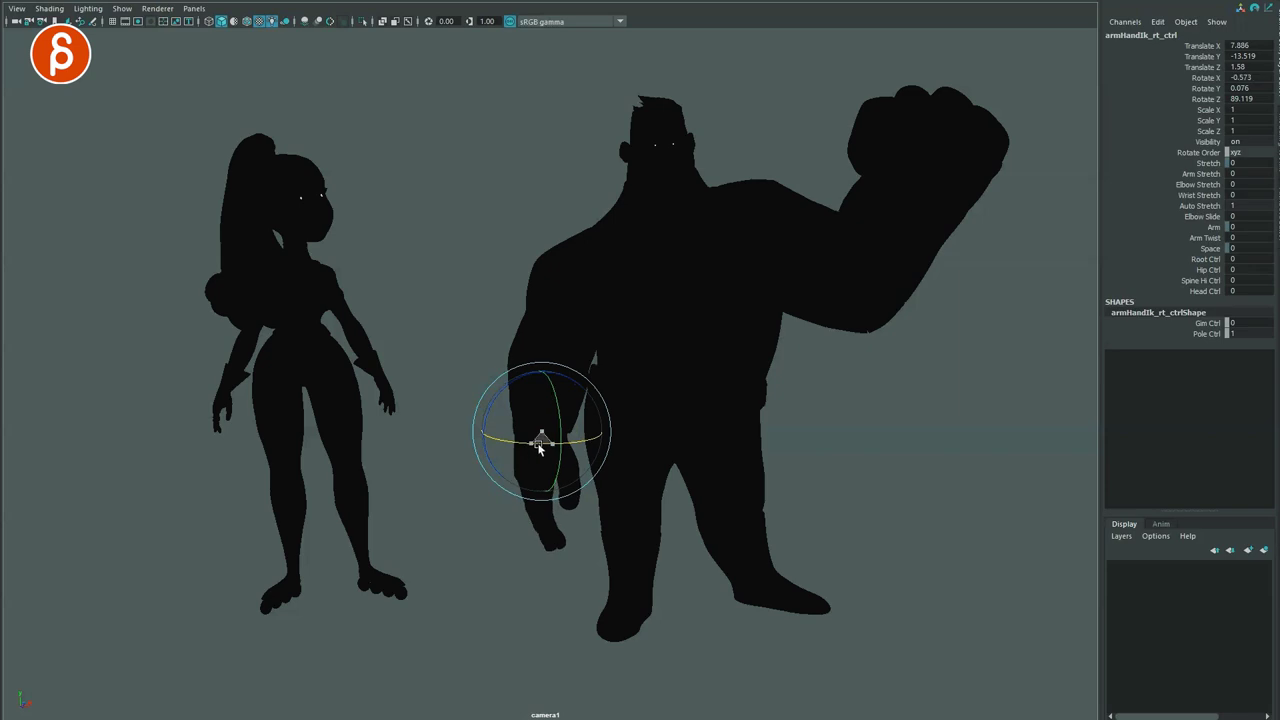
{"action": "key", "text": "q"}
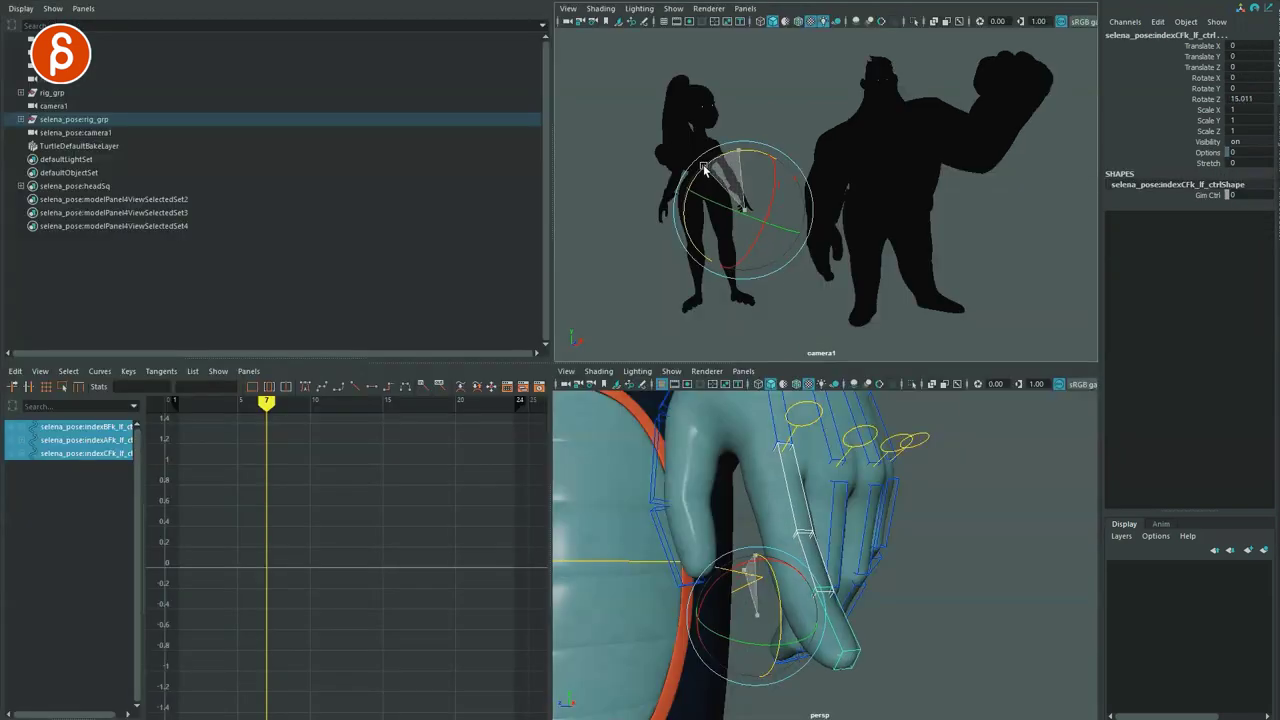
Bend the female character's left index finger by rotating its three finger controls together.
{"action": "left_click_drag", "start_coordinate": [704, 168], "coordinate": [702, 173]}
{"action": "key", "text": "q"}
{"action": "key", "text": "e"}
{"action": "left_click_drag", "start_coordinate": [829, 585], "coordinate": [852, 622]}
{"action": "key", "text": "q"}
Rotate the female character's left pinky finger control about Z to about -46 degrees while checking the full-size camera silhouette.
{"action": "left_click_drag", "start_coordinate": [895, 554], "coordinate": [881, 563], "text": "alt"}
{"action": "left_click_drag", "start_coordinate": [883, 563], "coordinate": [886, 606], "text": "alt"}
{"action": "left_click_drag", "start_coordinate": [905, 562], "coordinate": [912, 547]}
{"action": "key", "text": "space"}
{"action": "key", "text": "e"}
{"action": "left_click_drag", "start_coordinate": [353, 343], "coordinate": [376, 336]}
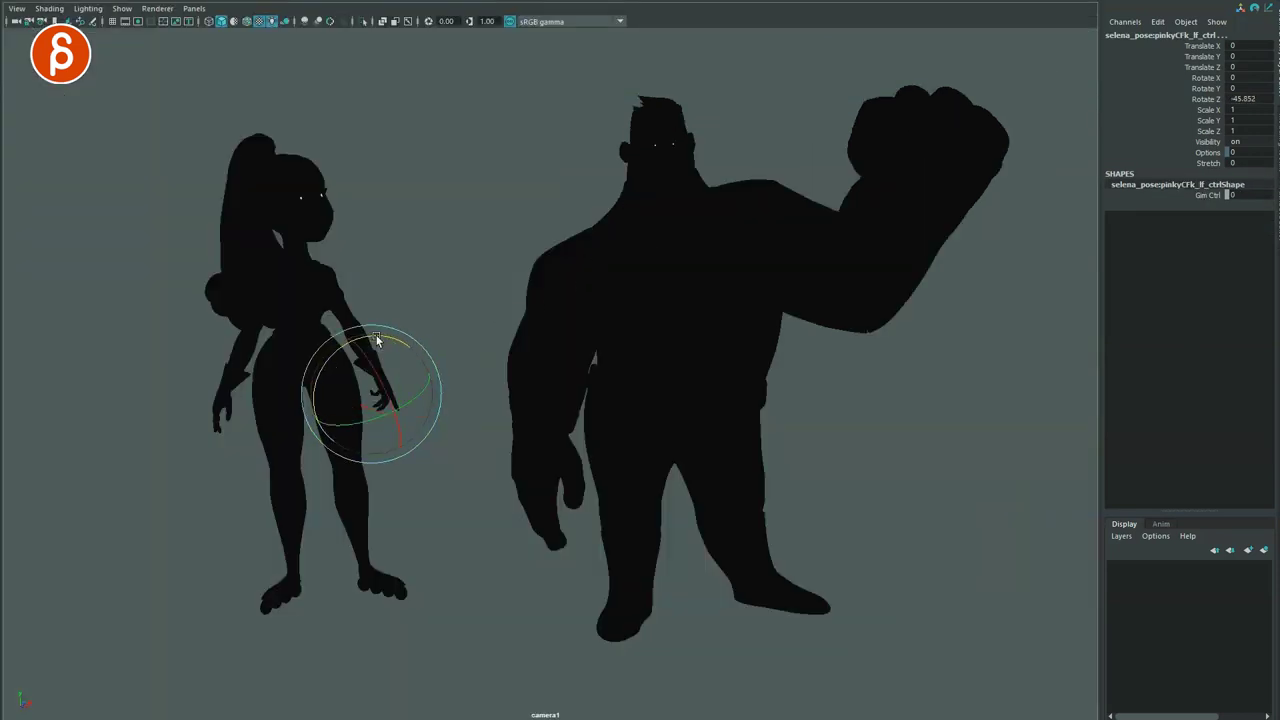
Circle both hands of each character with yellow annotation strokes.
{"action": "left_click", "coordinate": [232, 166]}
{"action": "mouse_move", "coordinate": [492, 414]}
{"action": "left_mouse_down"}
{"action": "mouse_move", "coordinate": [586, 409]}
{"action": "mouse_move", "coordinate": [500, 410]}
{"action": "left_mouse_up"}
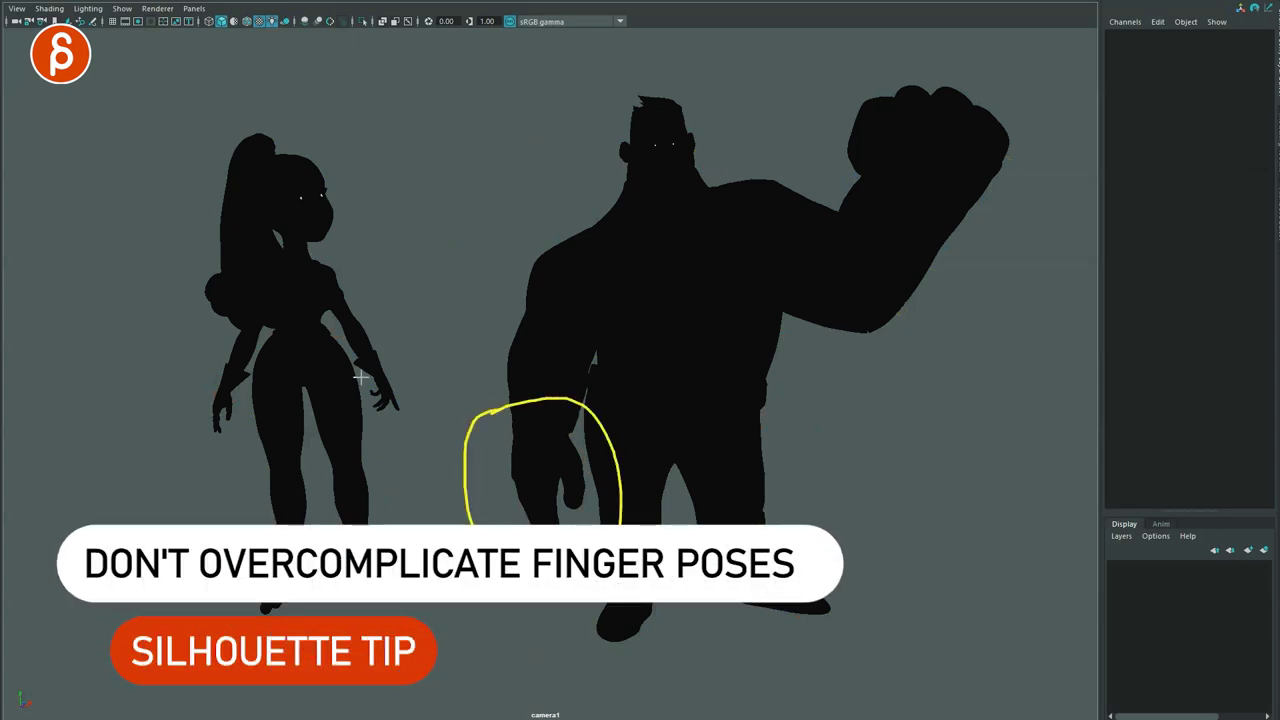
{"action": "left_click_drag", "start_coordinate": [390, 365], "coordinate": [360, 384]}
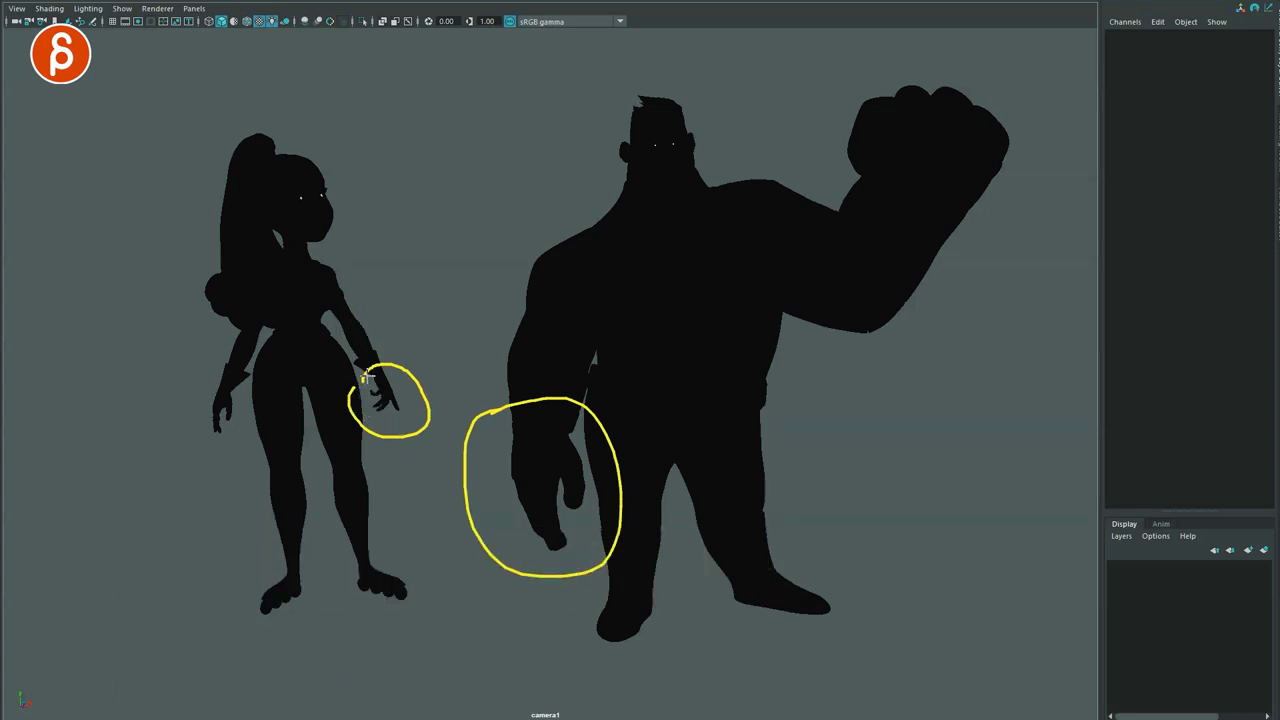
{"action": "left_click_drag", "start_coordinate": [200, 410], "coordinate": [212, 388]}
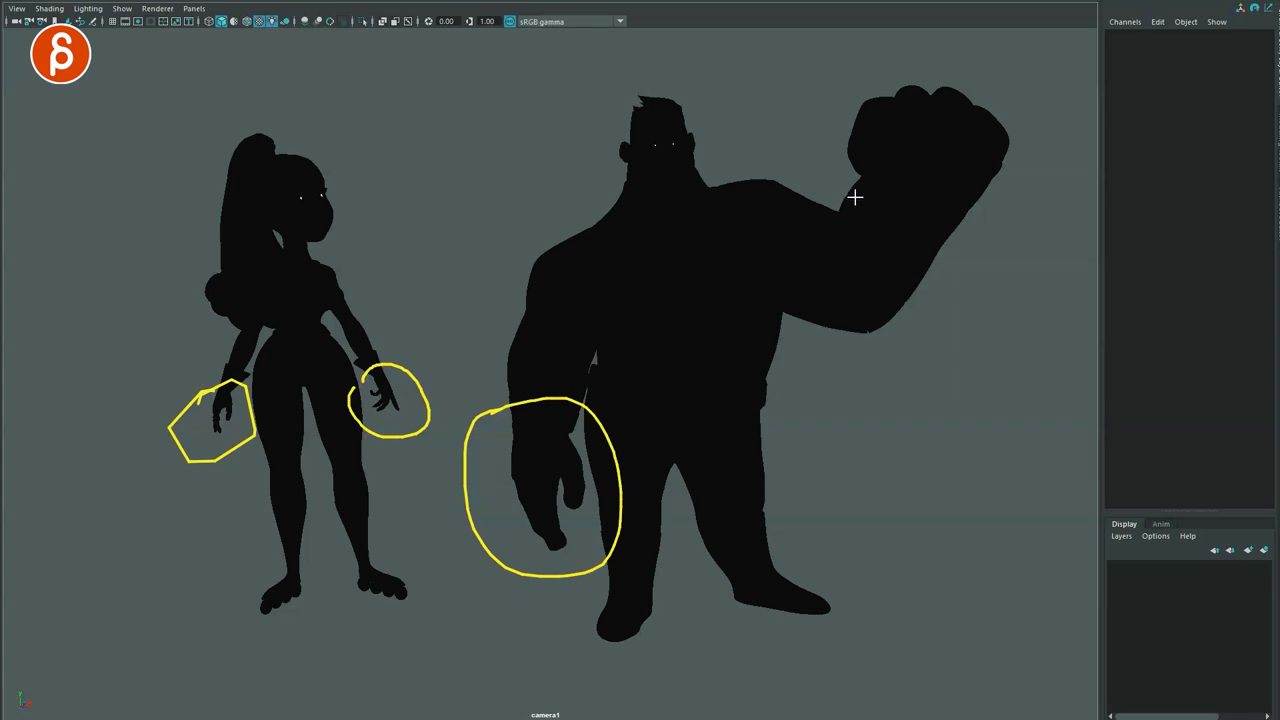
{"action": "left_click_drag", "start_coordinate": [812, 107], "coordinate": [883, 261]}
Mark the gaps between arms and torso on both characters and between the female character's legs in yellow.
{"action": "left_click_drag", "start_coordinate": [597, 351], "coordinate": [593, 492]}
{"action": "mouse_move", "coordinate": [327, 311]}
{"action": "left_mouse_down"}
{"action": "mouse_move", "coordinate": [334, 338]}
{"action": "mouse_move", "coordinate": [322, 327]}
{"action": "left_mouse_up"}
{"action": "left_click_drag", "start_coordinate": [268, 338], "coordinate": [255, 373]}
{"action": "left_click_drag", "start_coordinate": [306, 424], "coordinate": [318, 535]}
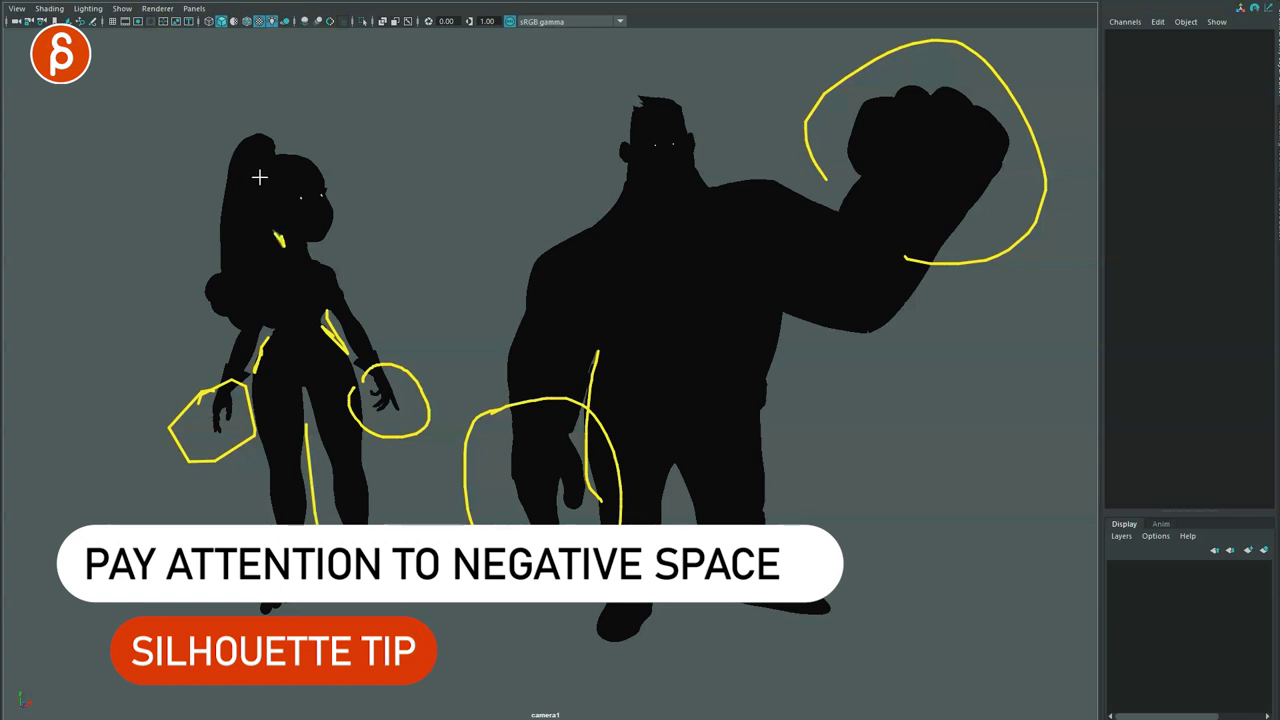
Trace the female character's ponytail and head in yellow, then clear all annotations.
{"action": "left_click_drag", "start_coordinate": [258, 113], "coordinate": [207, 292]}
{"action": "left_click_drag", "start_coordinate": [274, 132], "coordinate": [280, 288]}
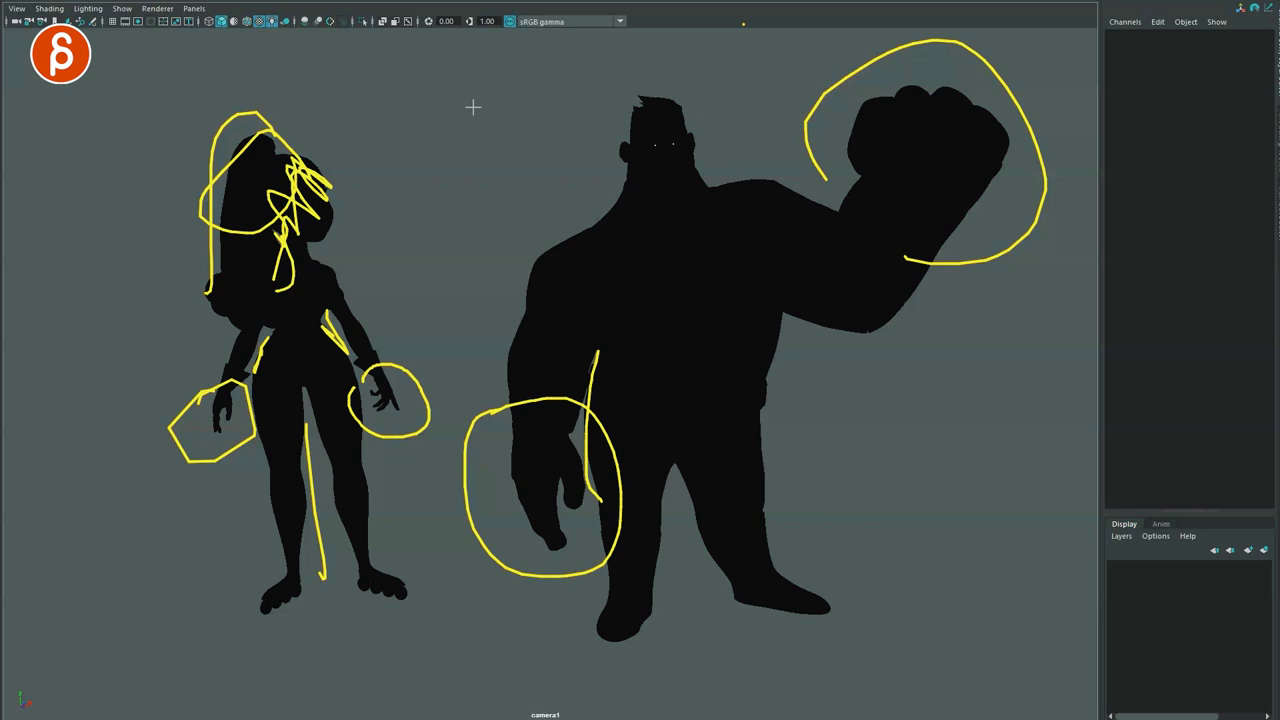
{"action": "left_click", "coordinate": [750, 19]}
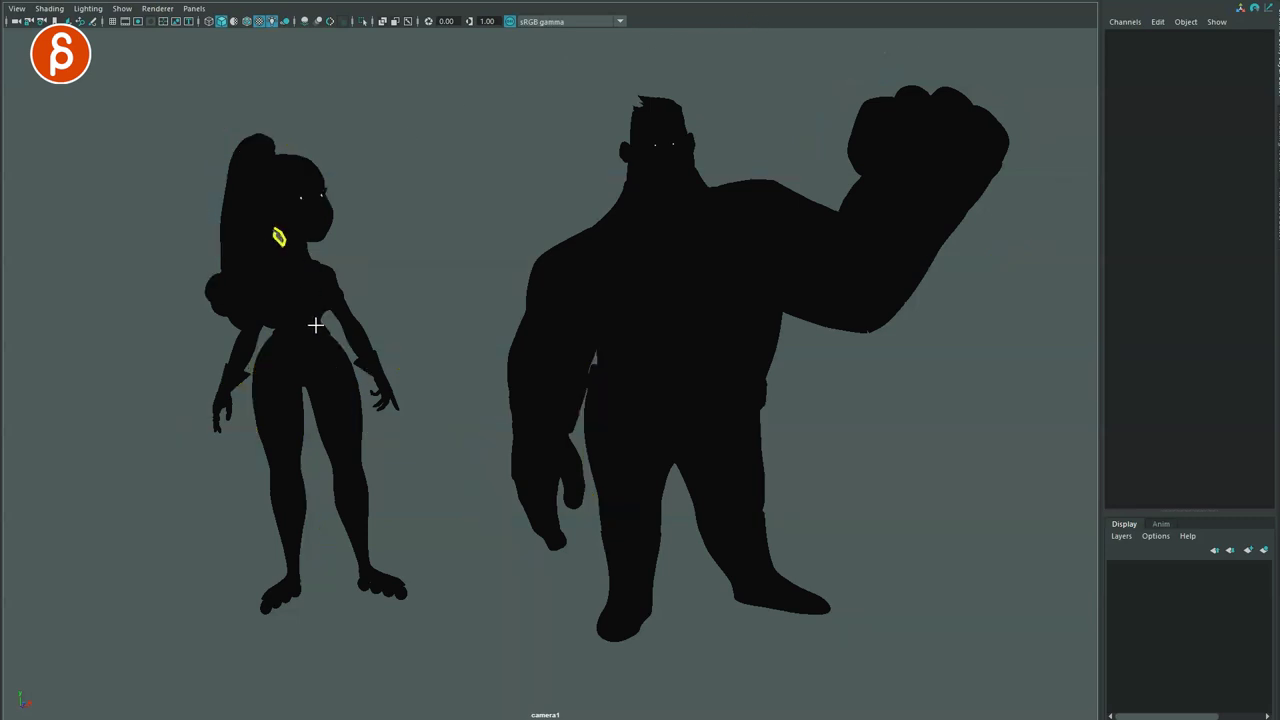
Annotate the negative spaces around both characters' arms and between their legs with yellow strokes.
{"action": "left_click_drag", "start_coordinate": [366, 372], "coordinate": [360, 388]}
{"action": "mouse_move", "coordinate": [266, 324]}
{"action": "left_mouse_down"}
{"action": "mouse_move", "coordinate": [252, 404]}
{"action": "mouse_move", "coordinate": [310, 612]}
{"action": "left_mouse_up"}
{"action": "mouse_move", "coordinate": [316, 400]}
{"action": "left_mouse_down"}
{"action": "mouse_move", "coordinate": [349, 496]}
{"action": "mouse_move", "coordinate": [305, 595]}
{"action": "left_mouse_up"}
{"action": "left_click_drag", "start_coordinate": [598, 345], "coordinate": [566, 565]}
{"action": "left_click_drag", "start_coordinate": [666, 506], "coordinate": [651, 597]}
{"action": "left_click_drag", "start_coordinate": [681, 563], "coordinate": [710, 612]}
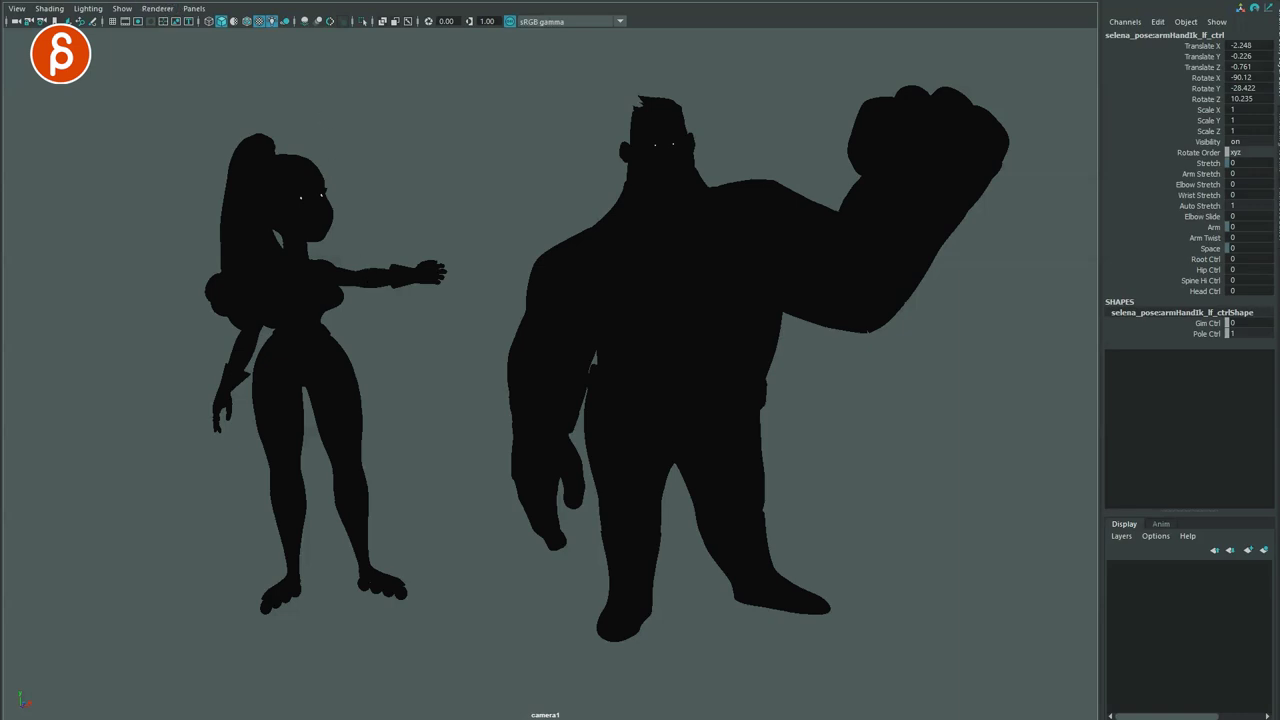
Outline the female character's outstretched left arm with a diamond, circle its elbow in yellow, and erase the annotations.
{"action": "left_click_drag", "start_coordinate": [338, 278], "coordinate": [388, 314]}
{"action": "left_click_drag", "start_coordinate": [322, 272], "coordinate": [428, 276]}
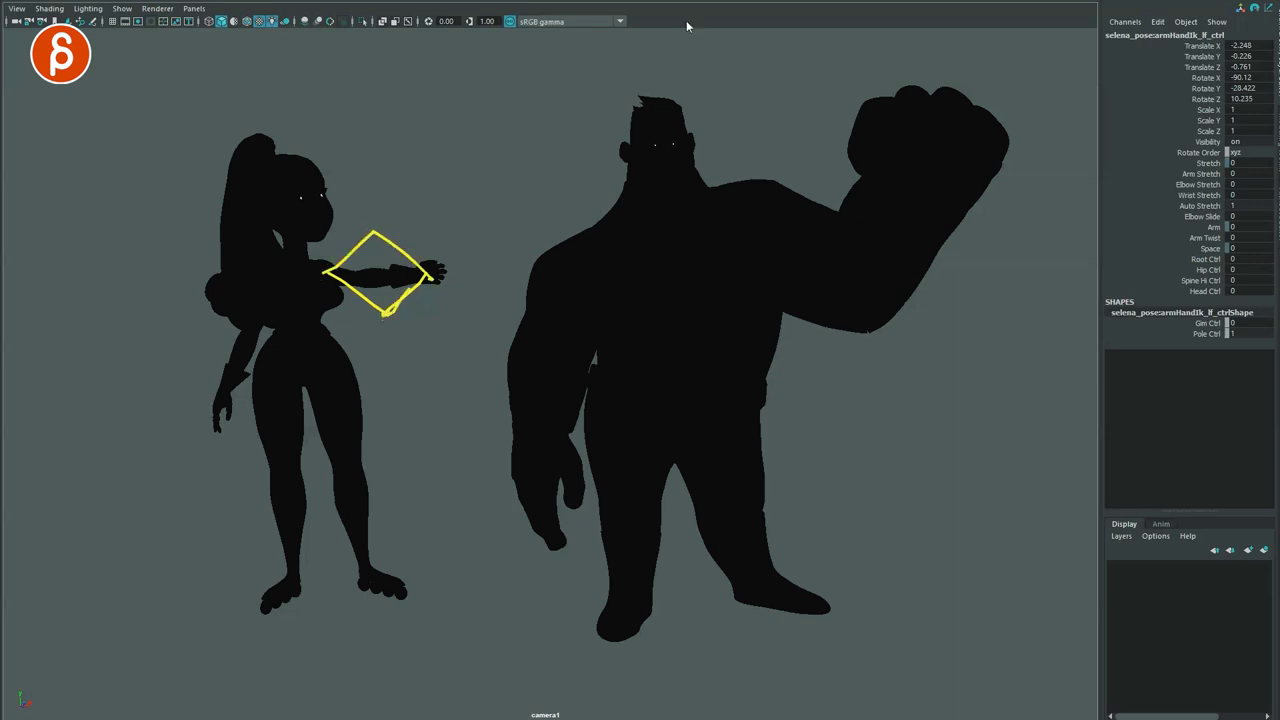
{"action": "key", "text": "e"}
{"action": "mouse_move", "coordinate": [343, 263]}
{"action": "left_mouse_down"}
{"action": "mouse_move", "coordinate": [358, 315]}
{"action": "mouse_move", "coordinate": [343, 262]}
{"action": "left_mouse_up"}
{"action": "left_click", "coordinate": [370, 281]}
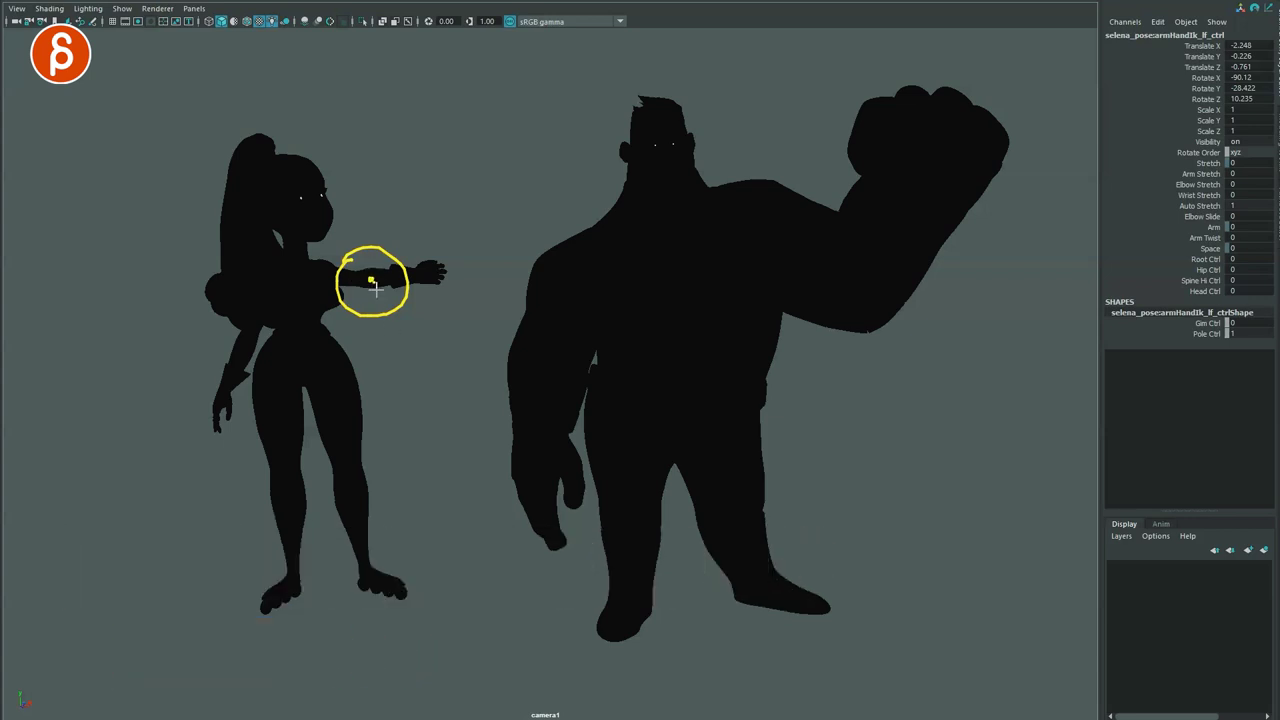
{"action": "key", "text": "Escape"}
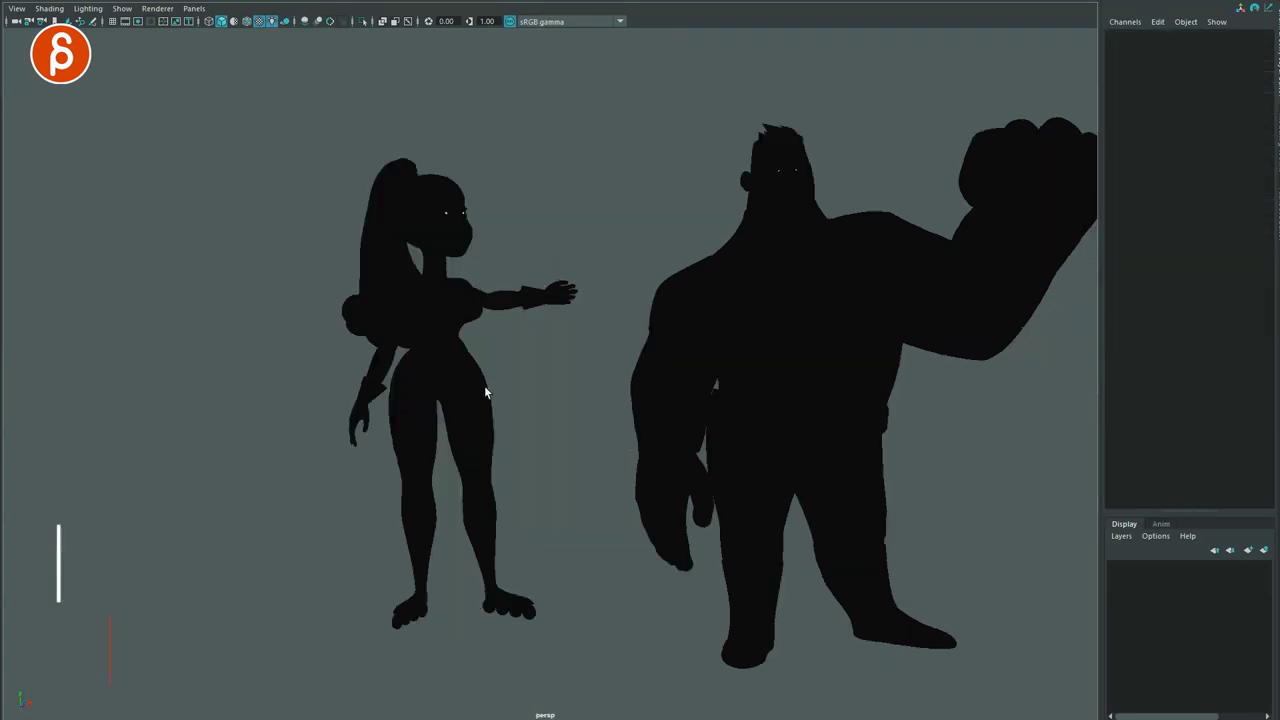
Move the female character's left elbow pole control to about -0.8, -3.4, 1.0 to lower the elbow in the perspective view.
{"action": "mouse_move", "coordinate": [479, 407]}
{"action": "left_mouse_down", "text": "alt"}
{"action": "mouse_move", "coordinate": [500, 403]}
{"action": "mouse_move", "coordinate": [463, 414]}
{"action": "left_mouse_up", "text": "alt"}
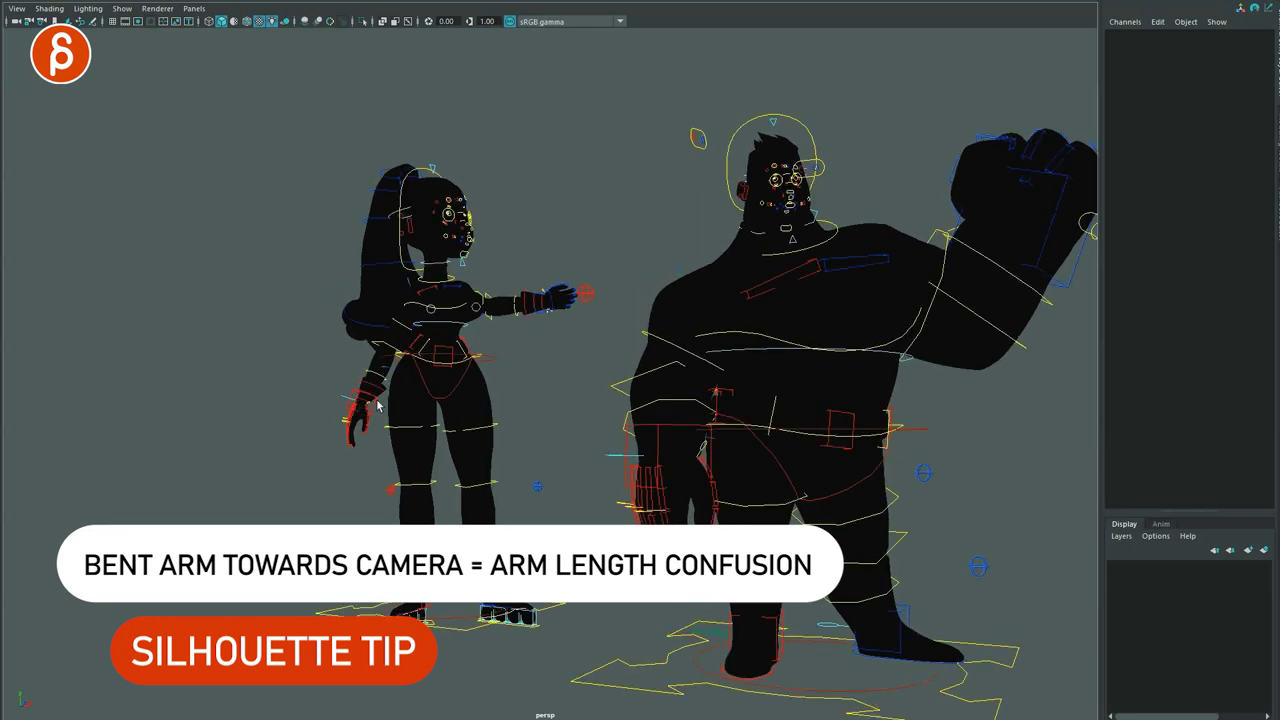
{"action": "left_click_drag", "start_coordinate": [523, 369], "coordinate": [510, 421], "text": "alt"}
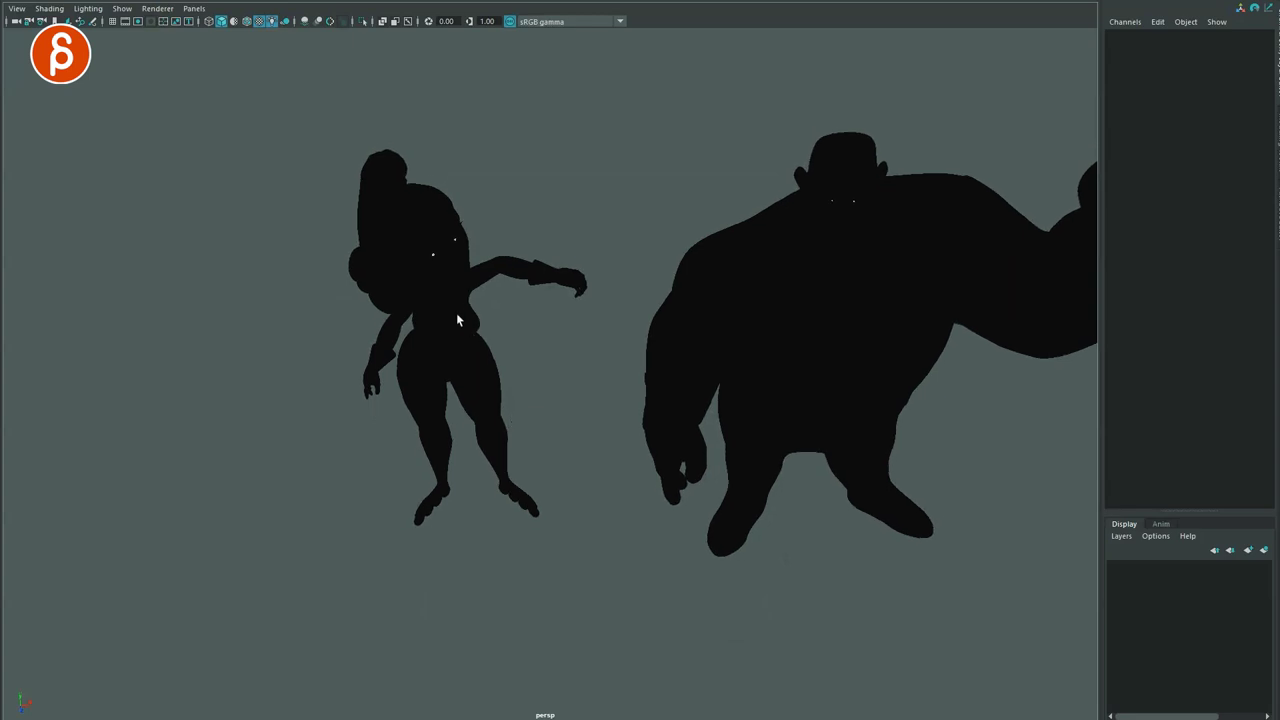
{"action": "left_click_drag", "start_coordinate": [522, 503], "coordinate": [537, 446], "text": "alt"}
{"action": "left_click_drag", "start_coordinate": [517, 345], "coordinate": [520, 358], "text": "alt"}
{"action": "key", "text": "alt+1"}
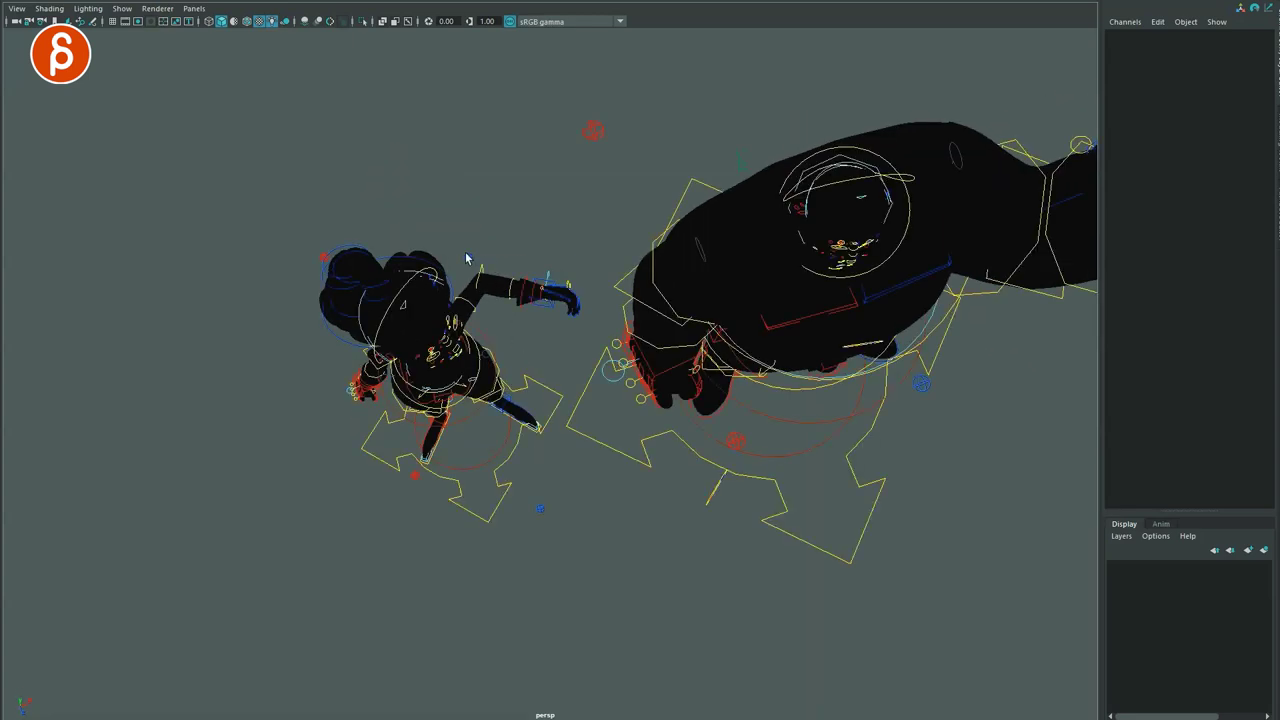
{"action": "left_click", "coordinate": [467, 257]}
{"action": "key", "text": "alt+1"}
{"action": "left_click_drag", "start_coordinate": [509, 461], "coordinate": [508, 401], "text": "alt"}
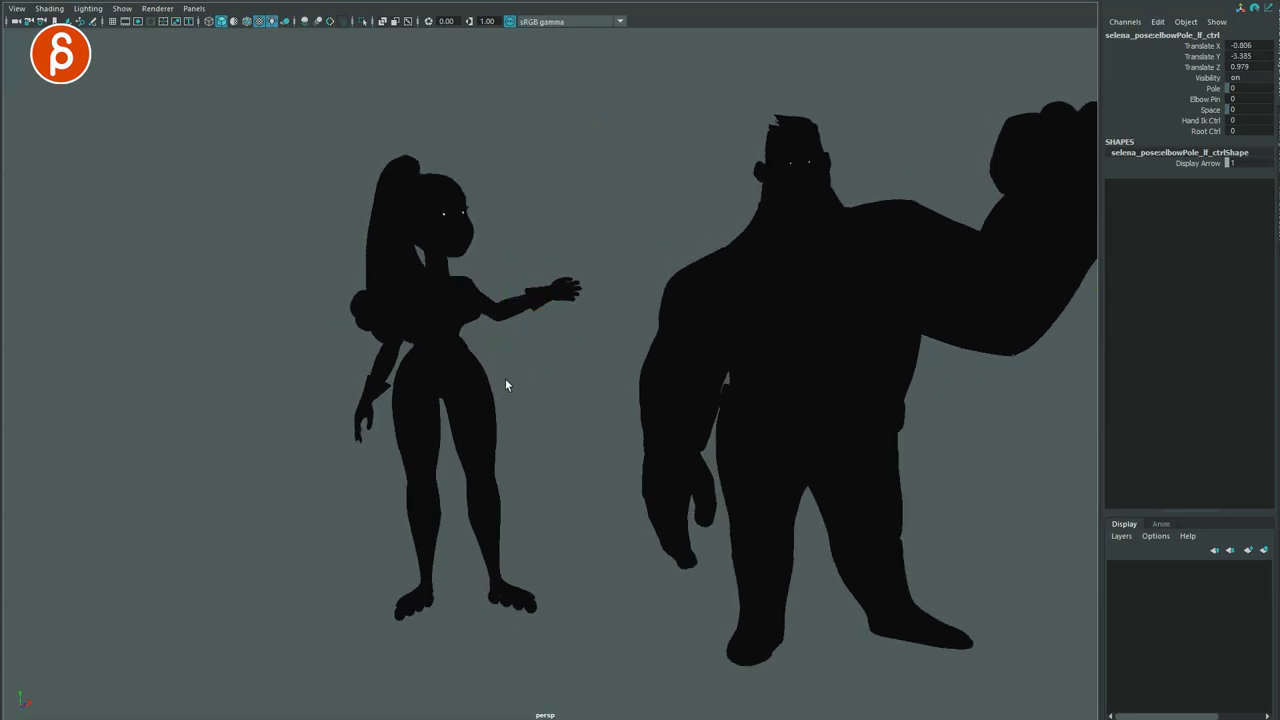
Adjust the height of the female character's left elbow pole control to try other elbow bends.
{"action": "left_click_drag", "start_coordinate": [502, 336], "coordinate": [505, 416]}
{"action": "key", "text": "q"}
{"action": "key", "text": "w"}
{"action": "left_click_drag", "start_coordinate": [488, 351], "coordinate": [508, 295], "text": "alt"}
{"action": "key", "text": "w"}
{"action": "key", "text": "q"}
Pull the female character's left hand IK control closer to her body to shorten the arm's reach.
{"action": "key", "text": "alt+1"}
{"action": "left_click", "coordinate": [554, 296]}
{"action": "key", "text": "alt+1"}
{"action": "key", "text": "w"}
{"action": "key", "text": "q"}
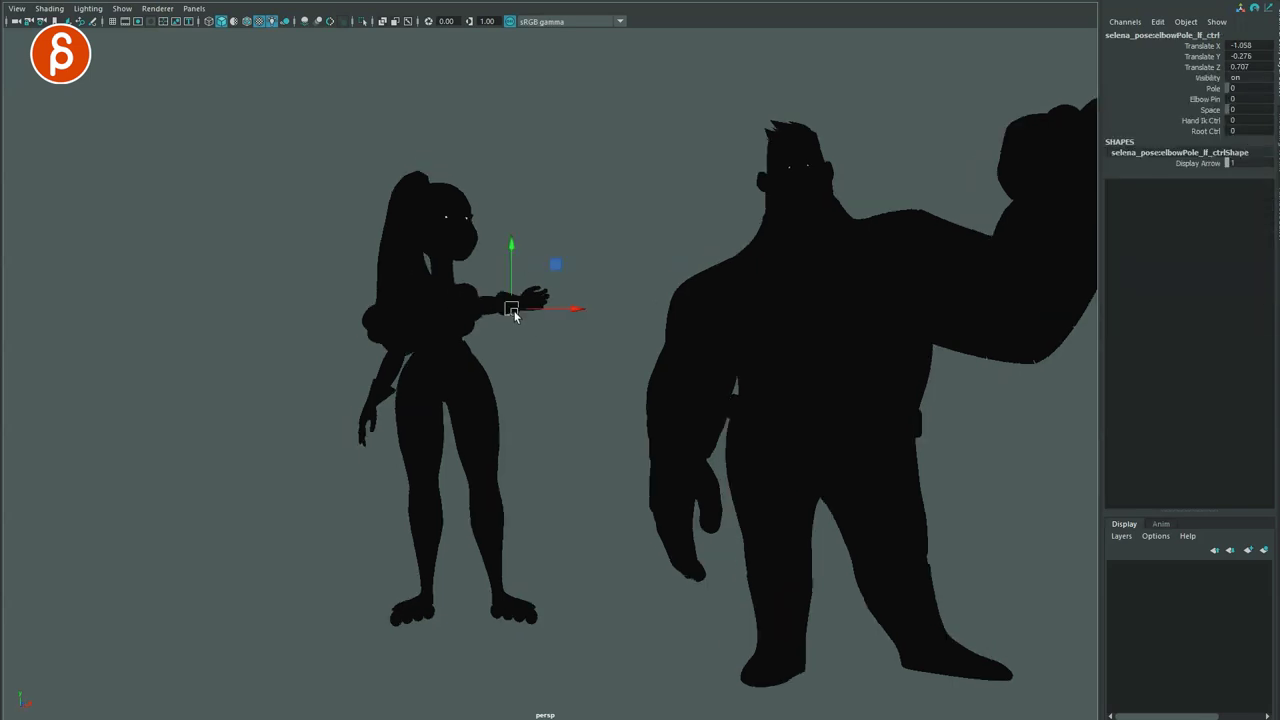
Move the left elbow pole control down to about Y -2.9, then up to about 0.2, 2.3, 0.9 to raise the elbow.
{"action": "left_click_drag", "start_coordinate": [515, 311], "coordinate": [552, 345]}
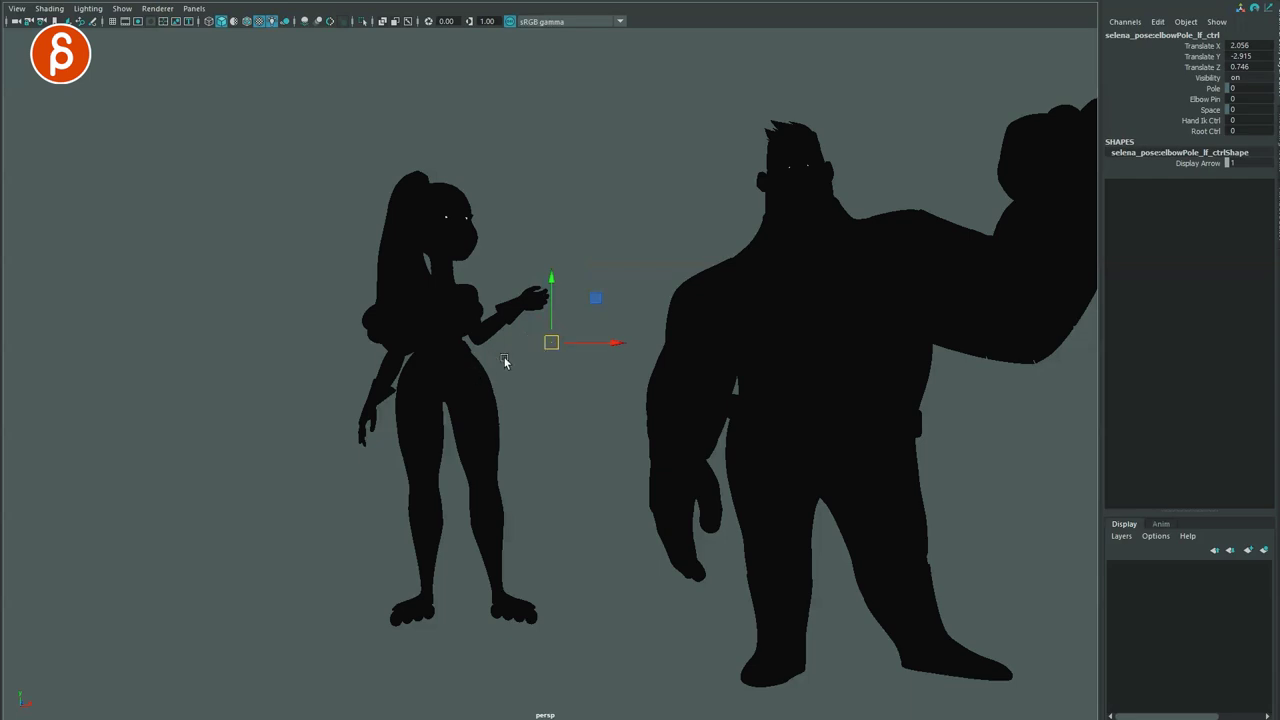
{"action": "left_click_drag", "start_coordinate": [538, 322], "coordinate": [527, 274]}
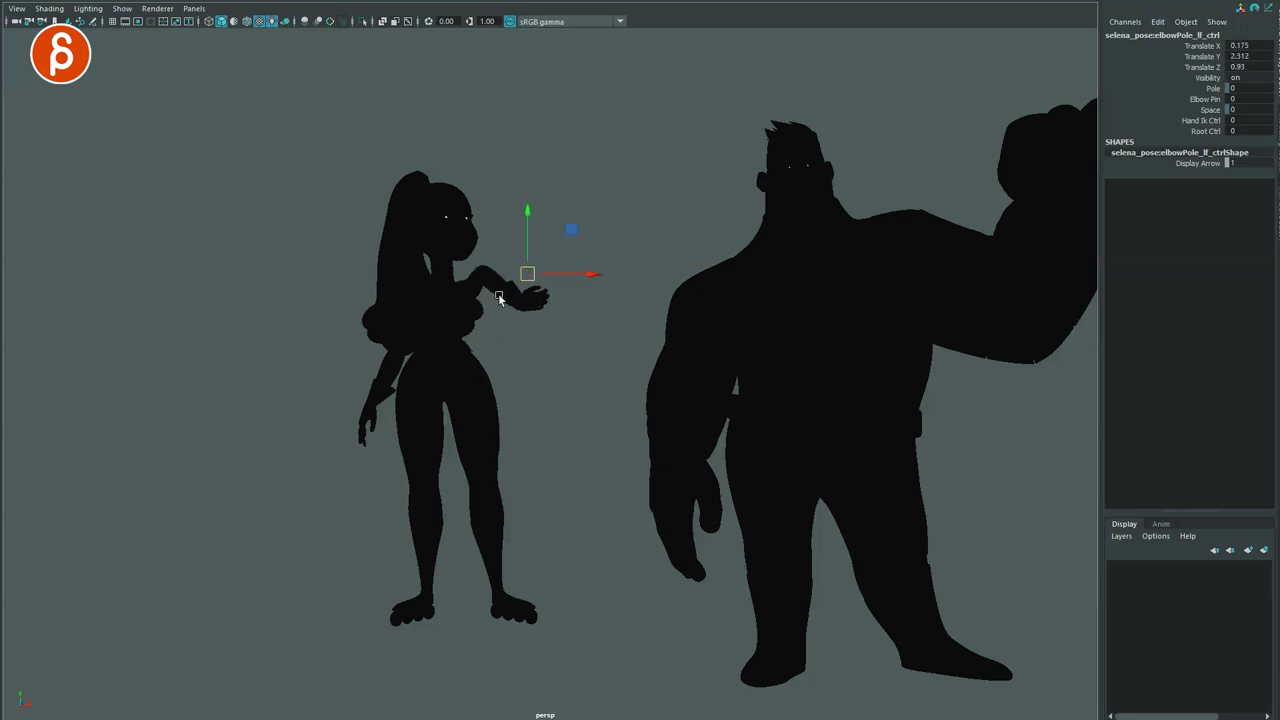
Try a lower position for the female character's left elbow pole control.
{"action": "key", "text": "r"}
{"action": "left_click_drag", "start_coordinate": [530, 274], "coordinate": [553, 341]}
{"action": "key", "text": "w"}
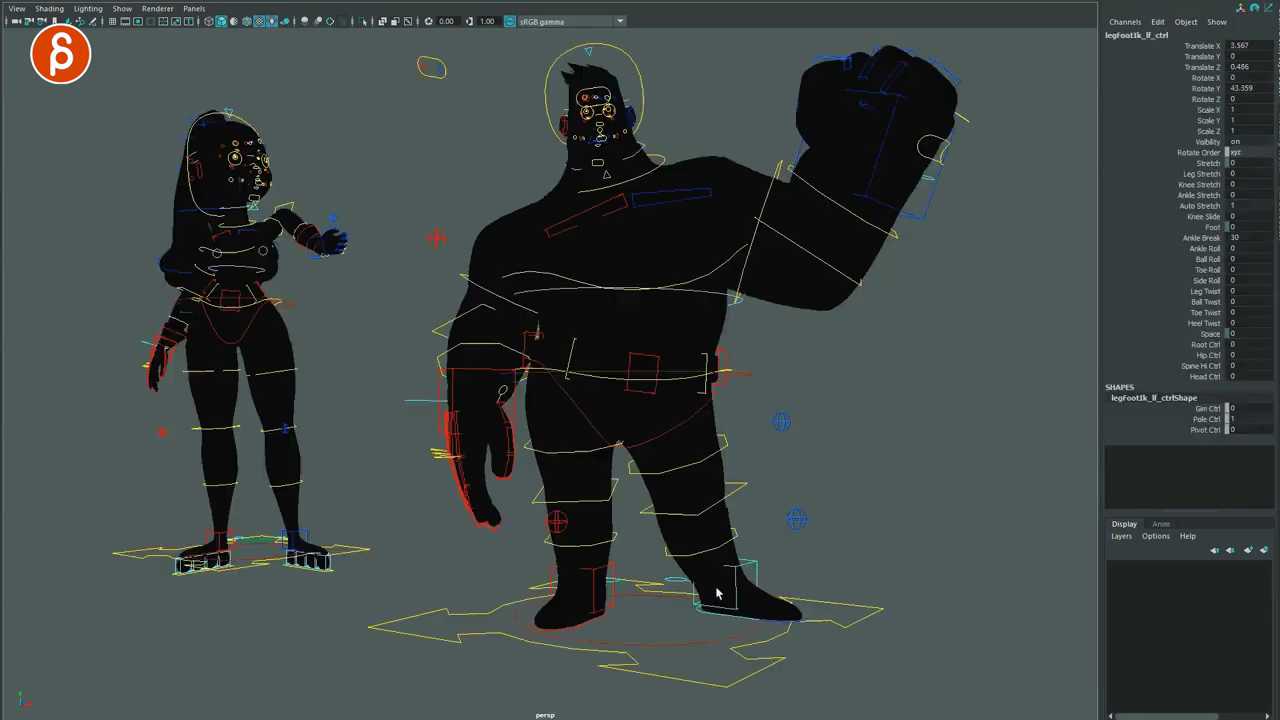
Lift the male character's left foot IK control to about -1.3, 5.6, -0.2 and rotate it to about 58.6, -3.0, -4.7.
{"action": "key", "text": "alt+1"}
{"action": "key", "text": "w"}
{"action": "left_click_drag", "start_coordinate": [725, 588], "coordinate": [657, 537]}
{"action": "key", "text": "e"}
{"action": "key", "text": "q"}
Swing the male character's left knee pole inward to about X -3.7, outward to about X 0.8, and inward again to compare leg silhouettes.
{"action": "key", "text": "alt+1"}
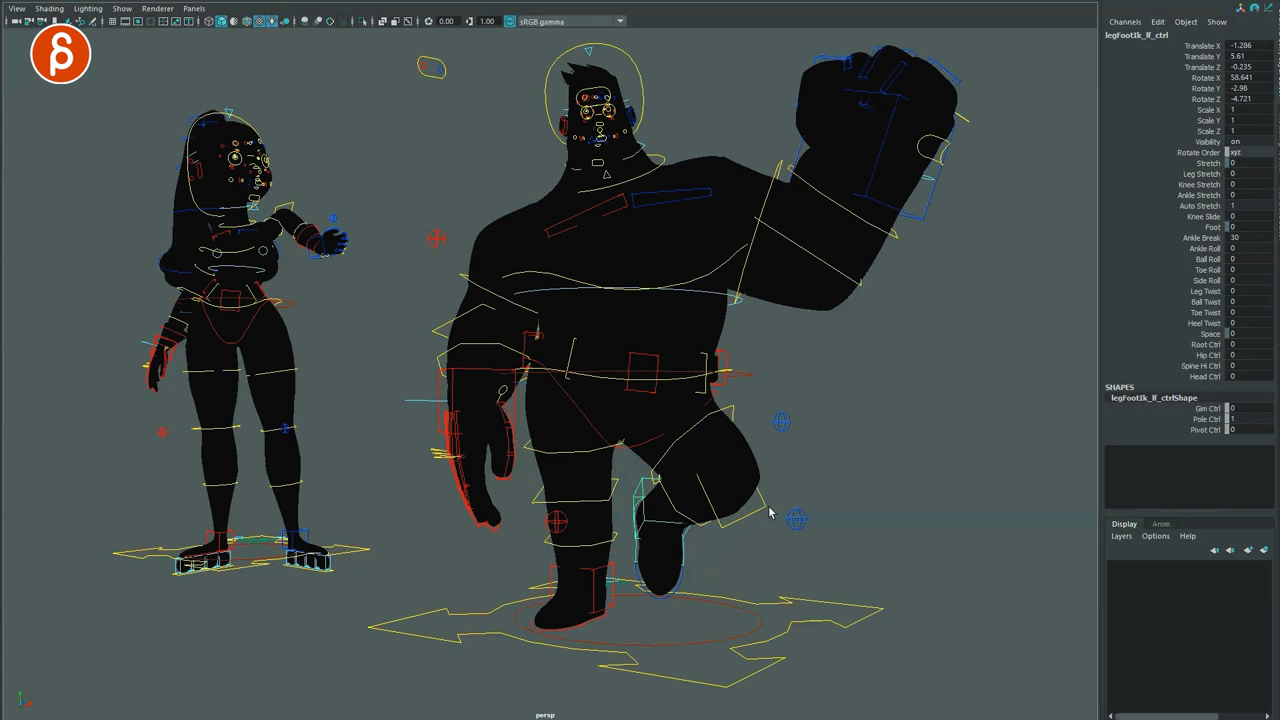
{"action": "left_click", "coordinate": [796, 518]}
{"action": "left_click_drag", "start_coordinate": [796, 518], "coordinate": [686, 530]}
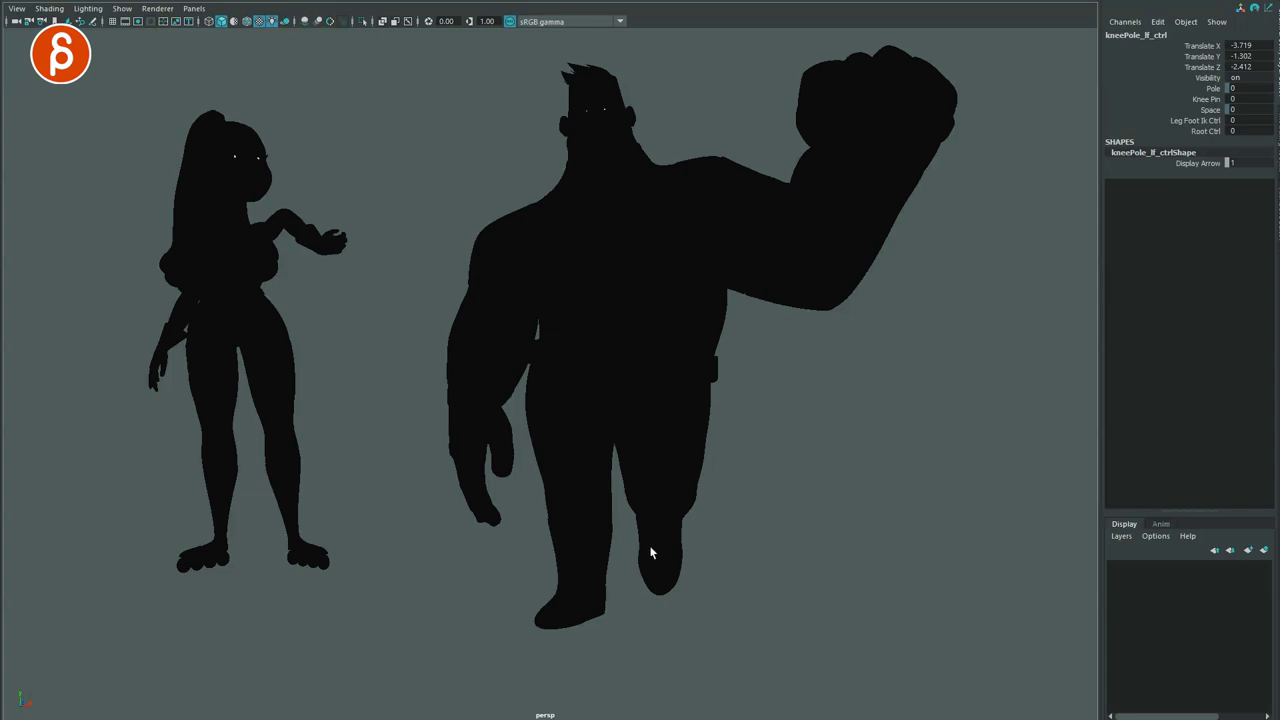
{"action": "left_click_drag", "start_coordinate": [654, 528], "coordinate": [725, 525]}
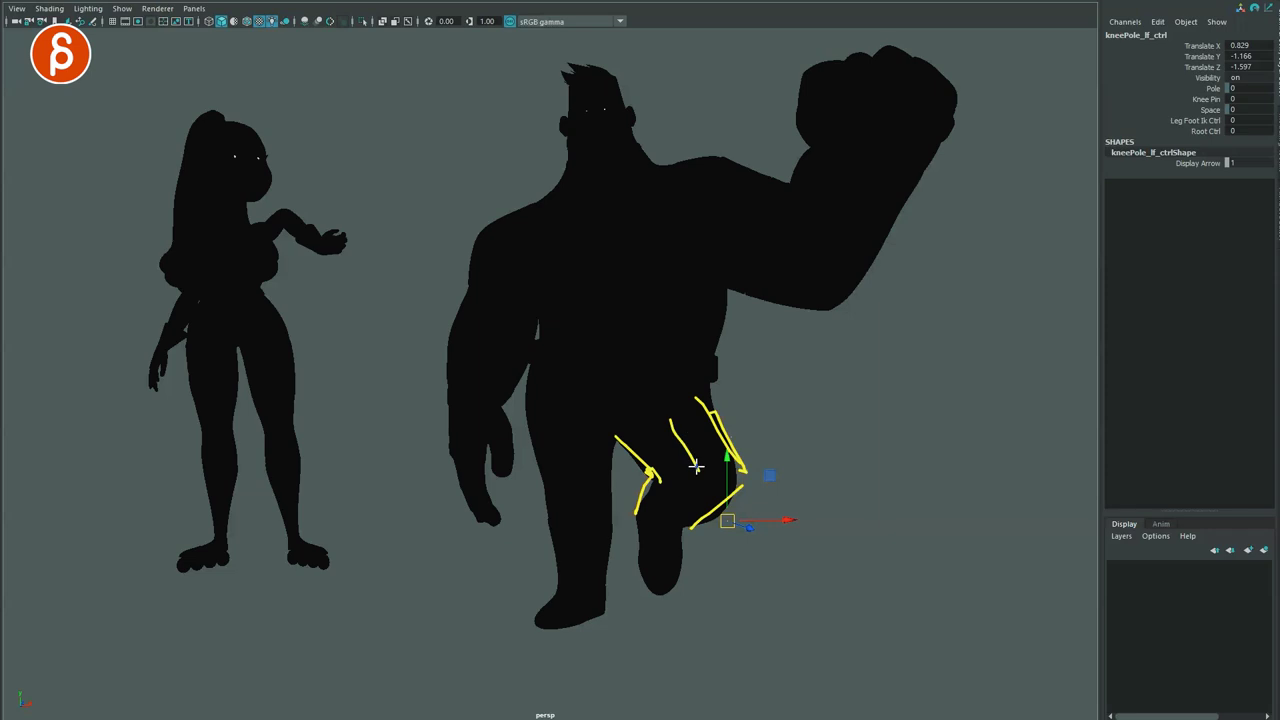
{"action": "left_click_drag", "start_coordinate": [727, 521], "coordinate": [660, 527]}
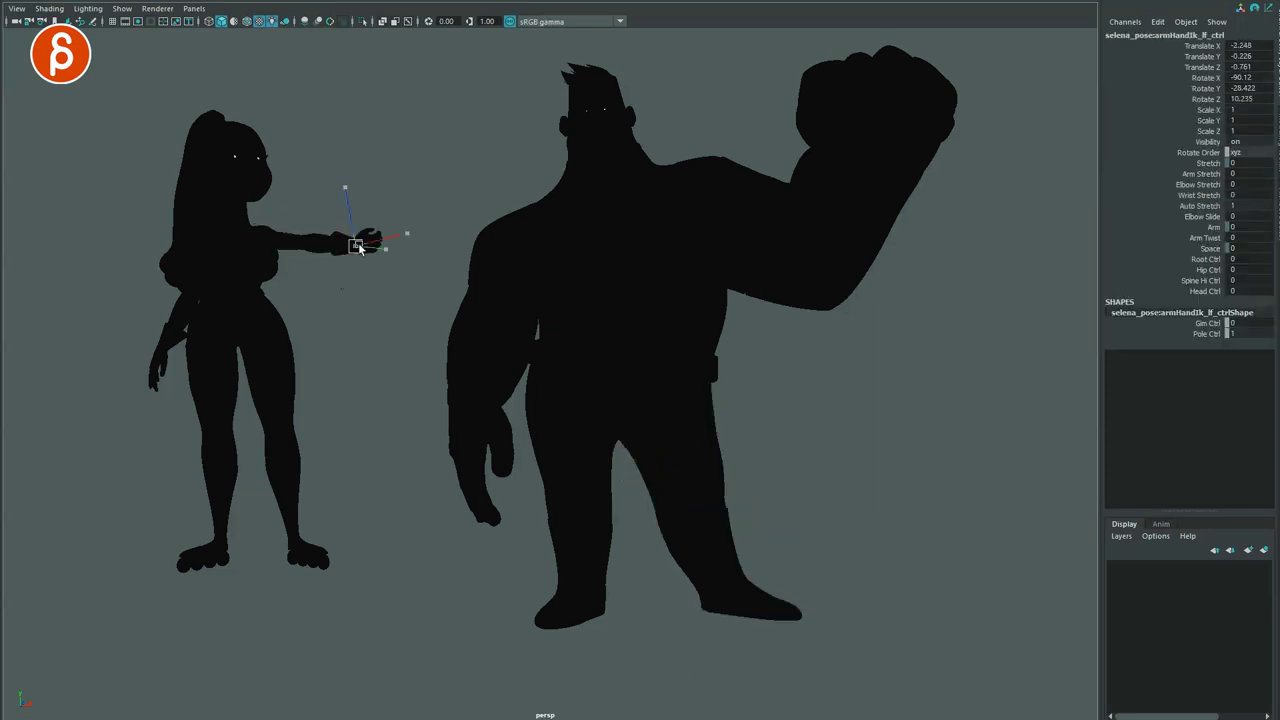
Raise the female character's left hand IK control to about -4.4, 5.7, -0.9 and rotate it to about -108, -15.5, 61.
{"action": "left_click_drag", "start_coordinate": [362, 248], "coordinate": [305, 118]}
{"action": "key", "text": "e"}
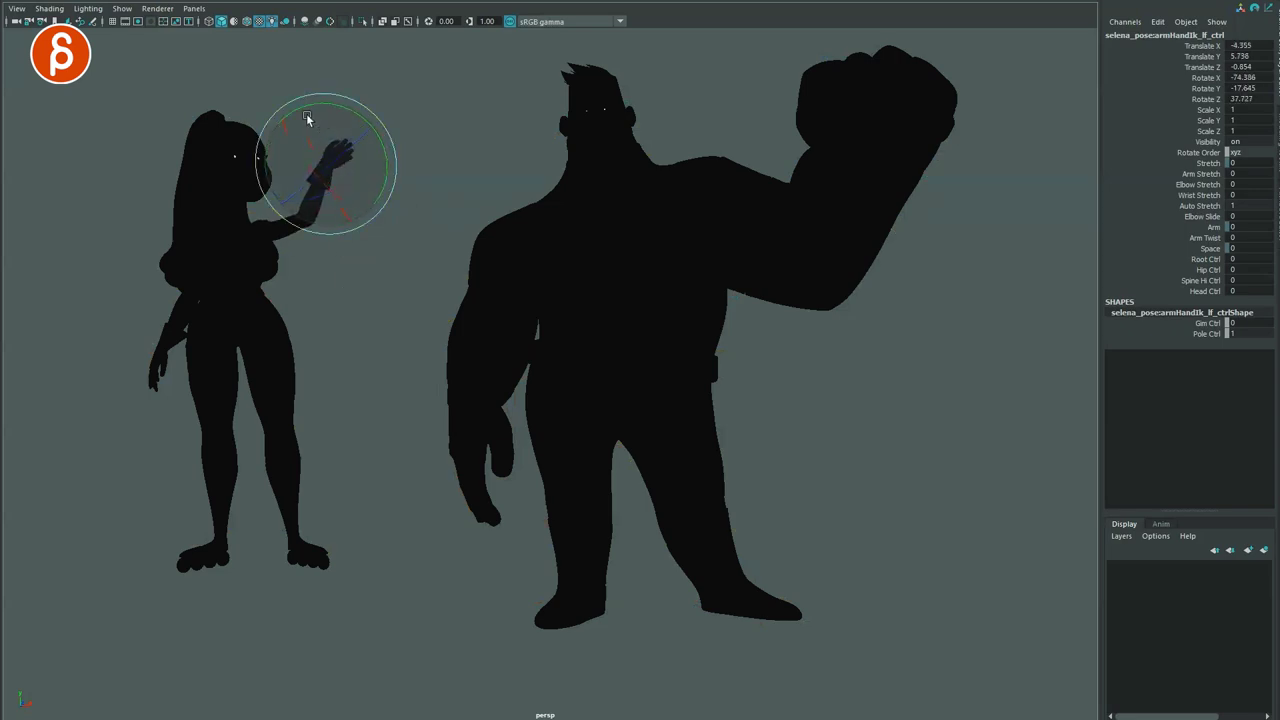
Move the female character's left elbow pole control to about -2.9, 3.1, 0.4 to straighten the raised arm.
{"action": "key", "text": "alt+1"}
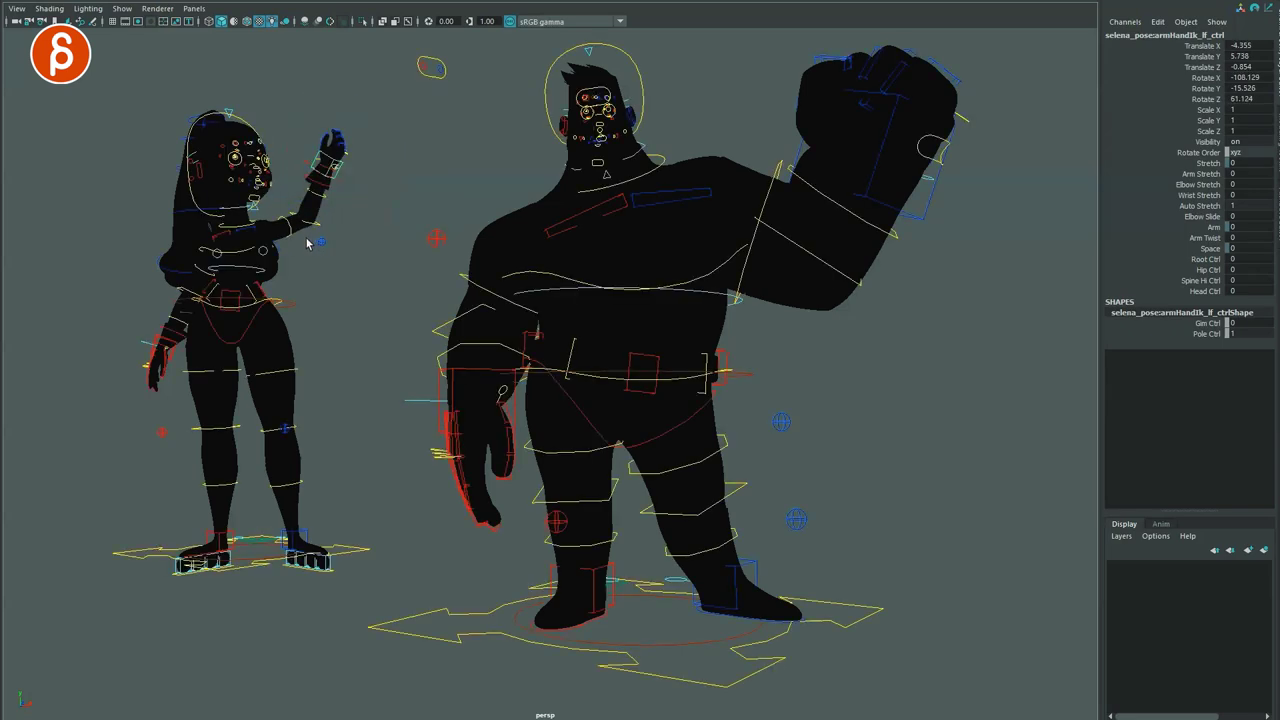
{"action": "left_click", "coordinate": [313, 241]}
{"action": "key", "text": "alt+1"}
{"action": "key", "text": "w"}
{"action": "left_click_drag", "start_coordinate": [322, 242], "coordinate": [294, 213]}
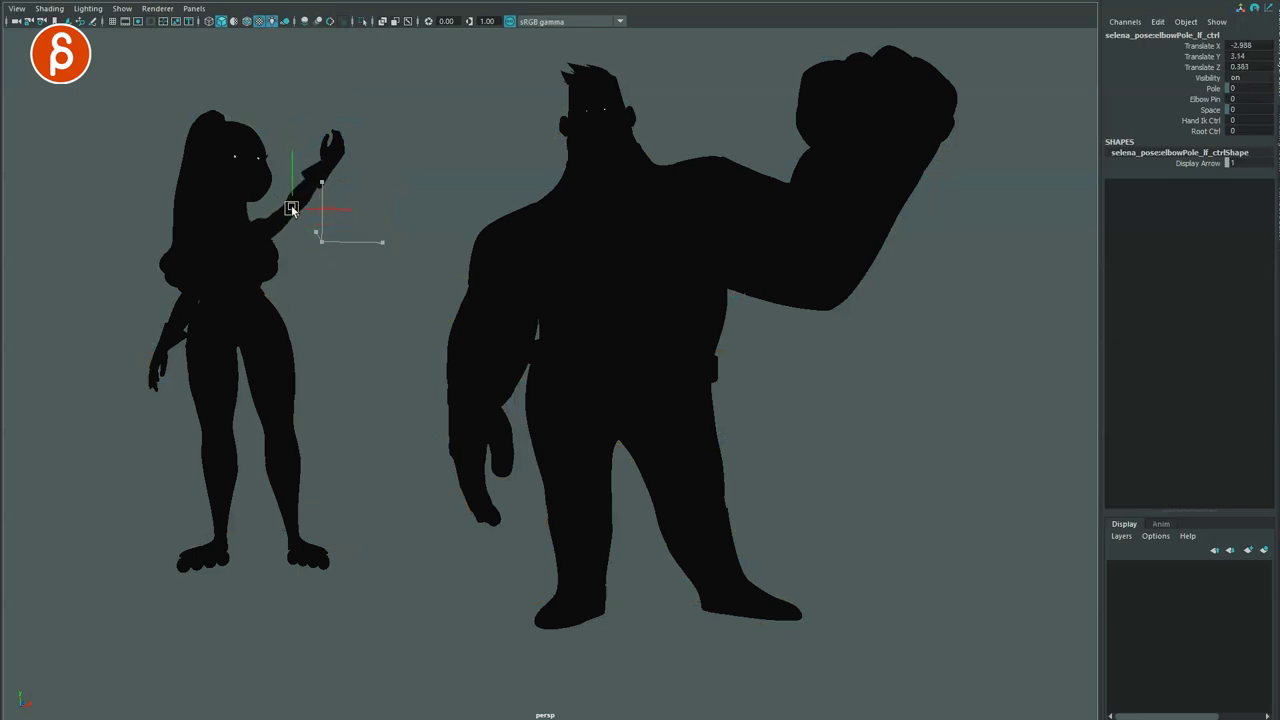
Raise the male character's left armored elbow pole control to about -3.8, 6.5, -3.0 to flatten the arm's bend.
{"action": "key", "text": "4"}
{"action": "left_click", "coordinate": [780, 423]}
{"action": "key", "text": "5"}
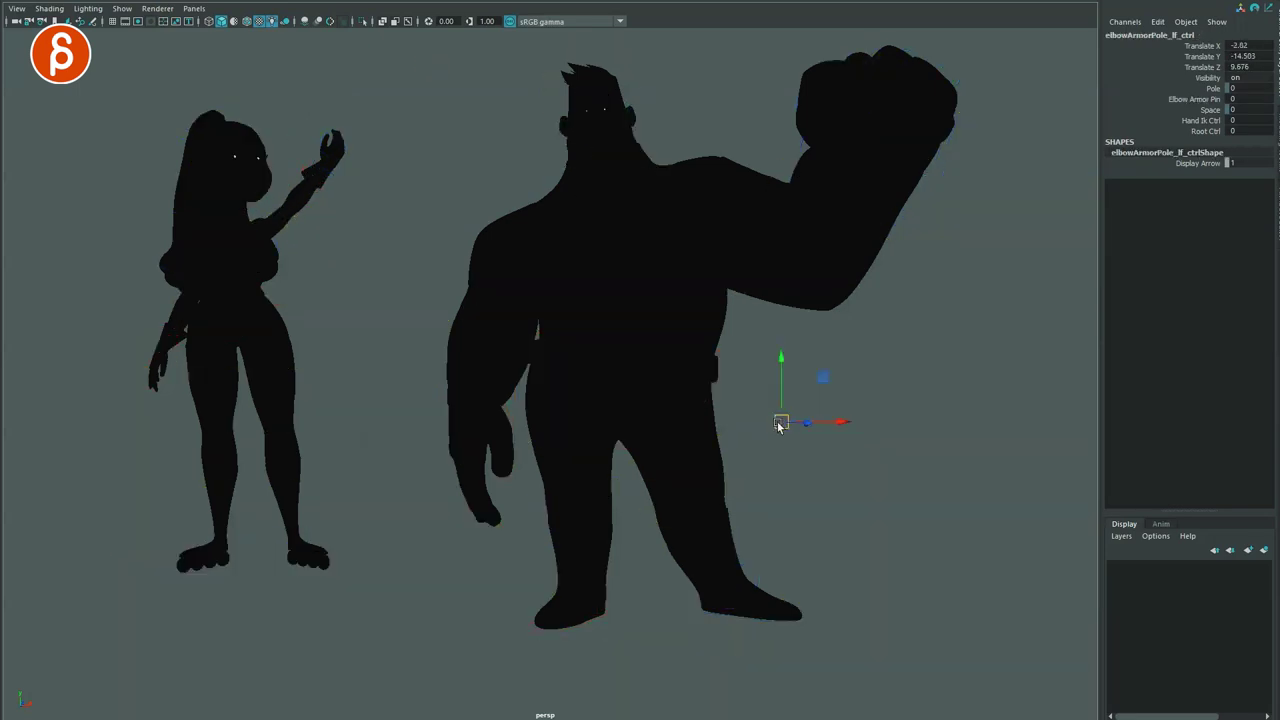
{"action": "left_click_drag", "start_coordinate": [785, 374], "coordinate": [855, 390]}
{"action": "right_click_drag", "start_coordinate": [838, 397], "coordinate": [789, 465], "text": "alt"}
{"action": "middle_click_drag", "start_coordinate": [634, 246], "coordinate": [649, 207]}
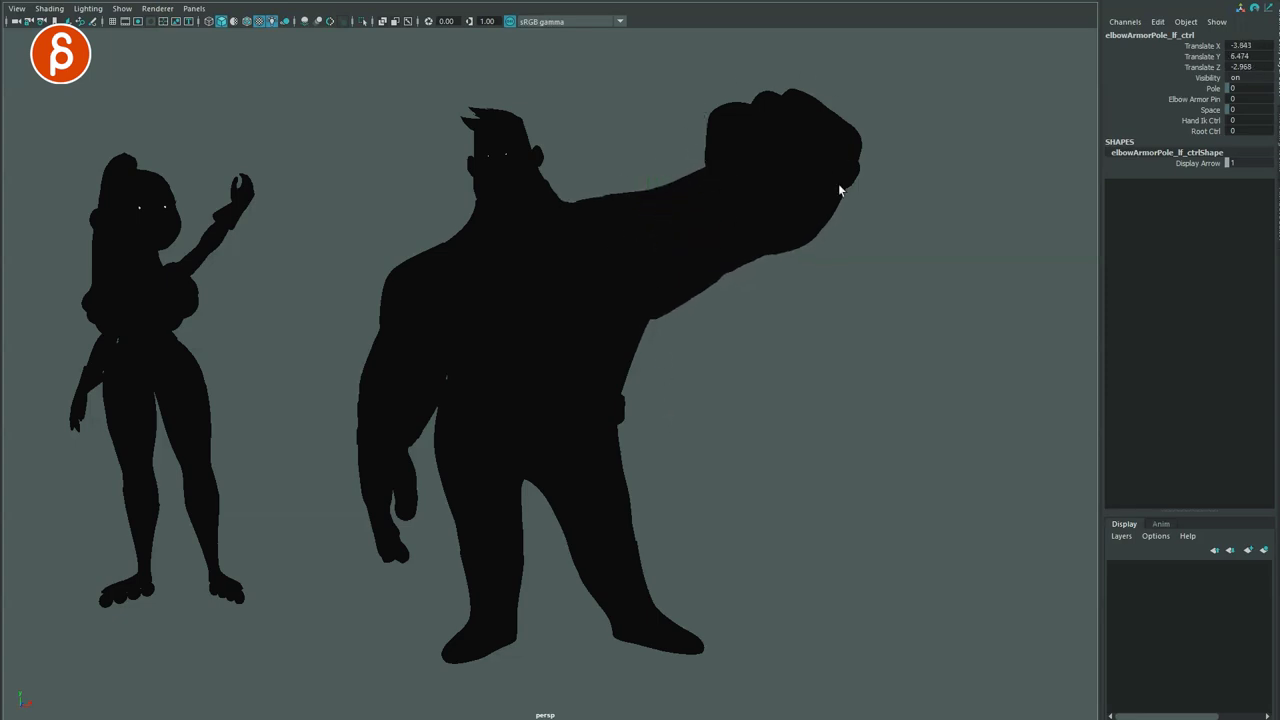
Lower the armored elbow pole to about Y -10.5, raise it to about -0.4, 7.4, -2.6, and show both characters textured.
{"action": "middle_click_drag", "start_coordinate": [662, 246], "coordinate": [710, 392]}
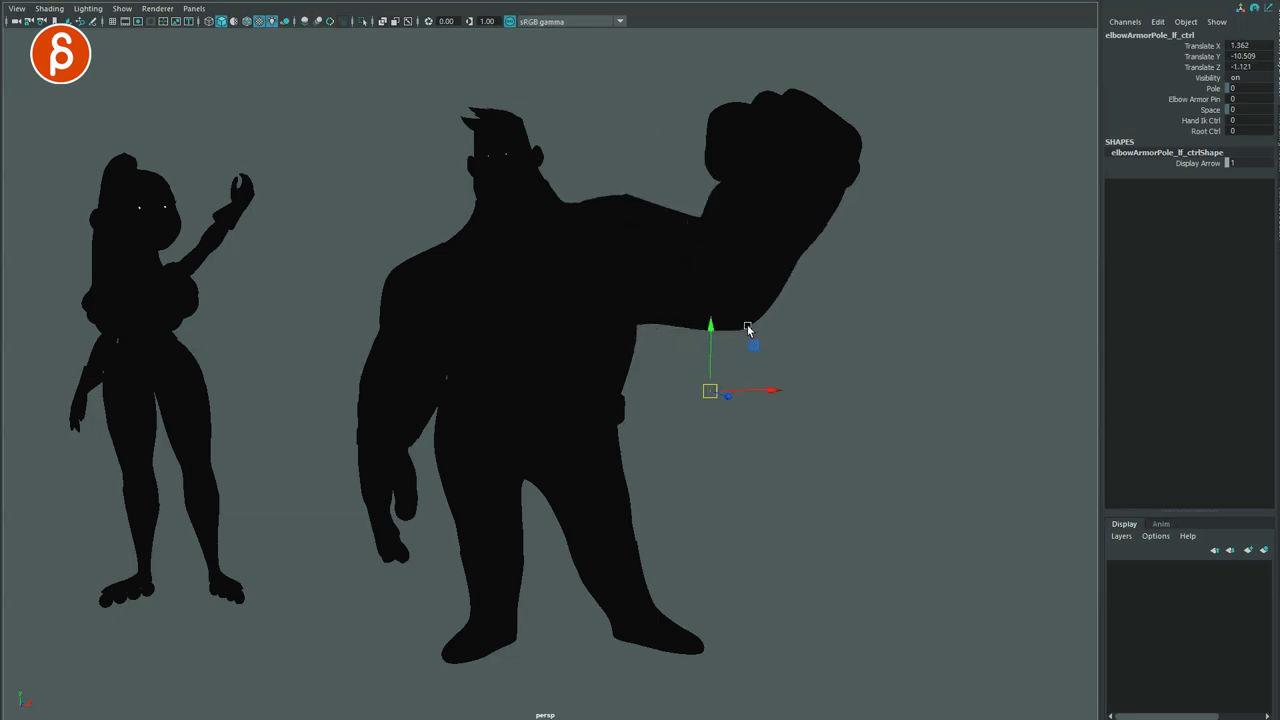
{"action": "middle_click_drag", "start_coordinate": [616, 531], "coordinate": [693, 189]}
{"action": "mouse_move", "coordinate": [693, 189]}
{"action": "left_mouse_down", "text": "alt"}
{"action": "mouse_move", "coordinate": [610, 318]}
{"action": "mouse_move", "coordinate": [594, 320]}
{"action": "mouse_move", "coordinate": [609, 354]}
{"action": "mouse_move", "coordinate": [643, 363]}
{"action": "mouse_move", "coordinate": [612, 422]}
{"action": "mouse_move", "coordinate": [800, 423]}
{"action": "mouse_move", "coordinate": [765, 407]}
{"action": "left_mouse_up", "text": "alt"}
{"action": "key", "text": "6"}
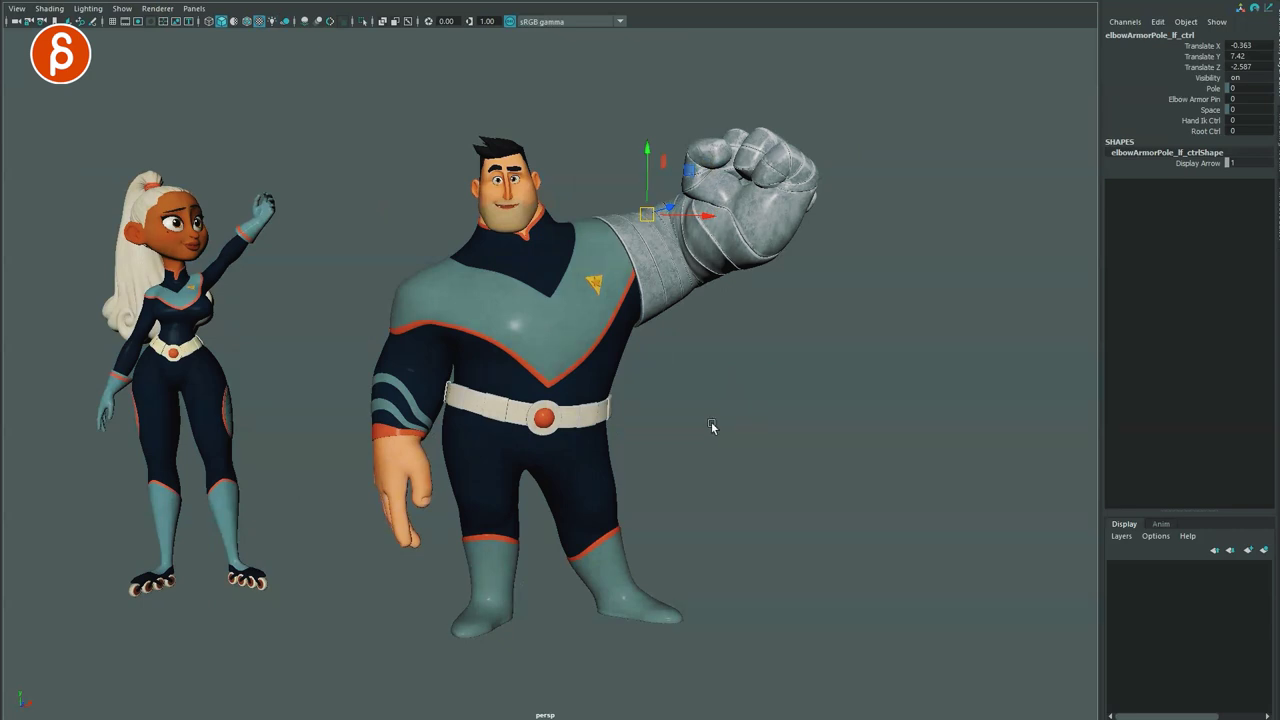
Return to the silhouette display, lower the armored elbow pole to about Y -13.9, and raise it to about -0.2, 6.0, -2.5.
{"action": "key", "text": "7"}
{"action": "left_click_drag", "start_coordinate": [647, 212], "coordinate": [686, 427]}
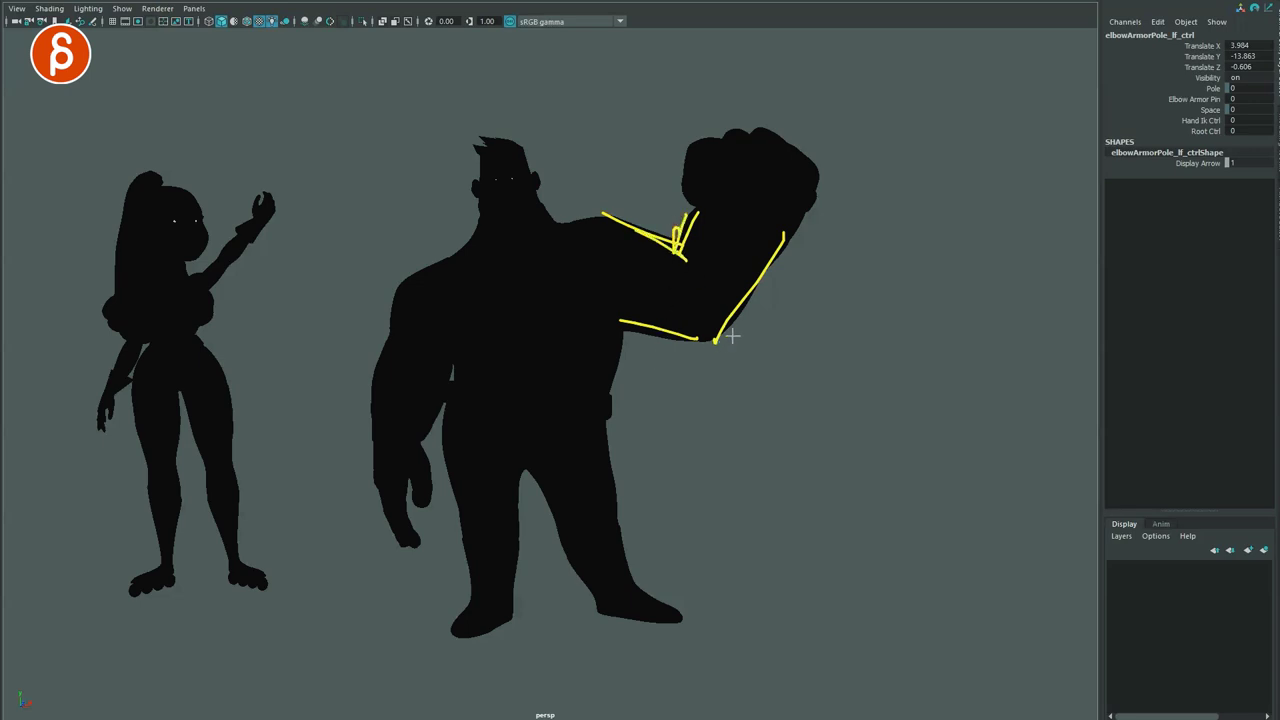
{"action": "left_click_drag", "start_coordinate": [685, 423], "coordinate": [641, 224]}
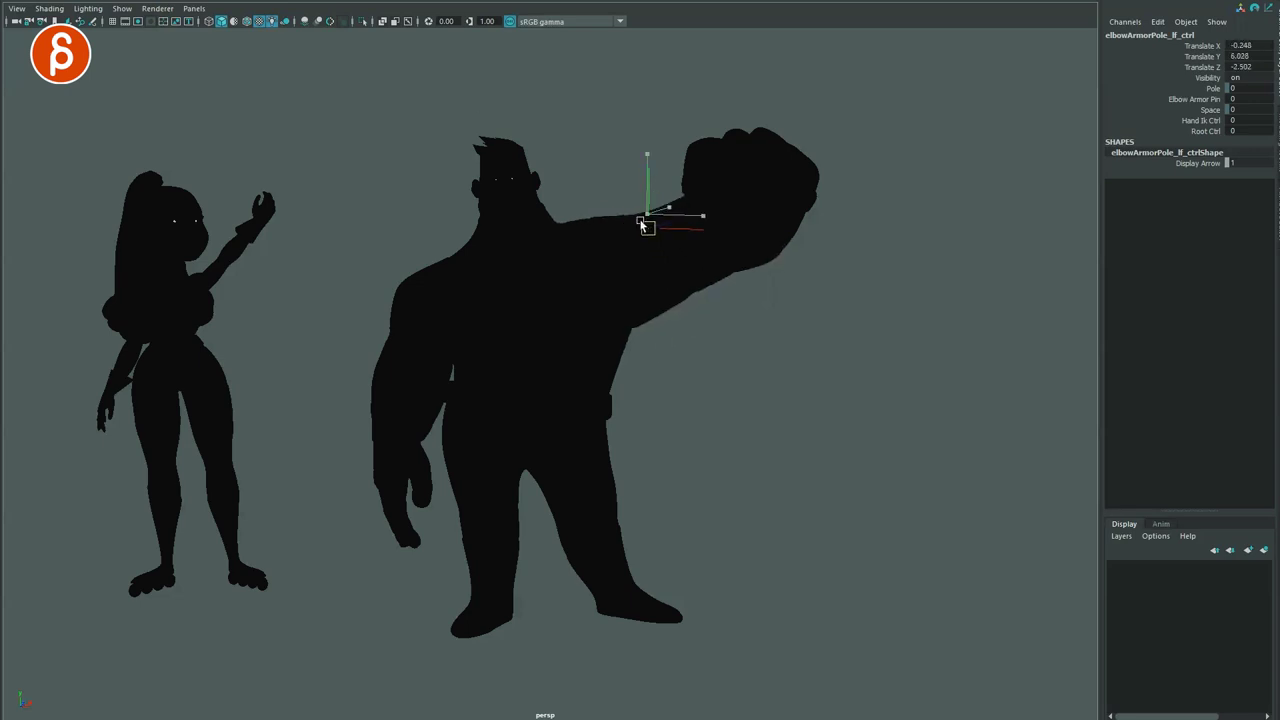